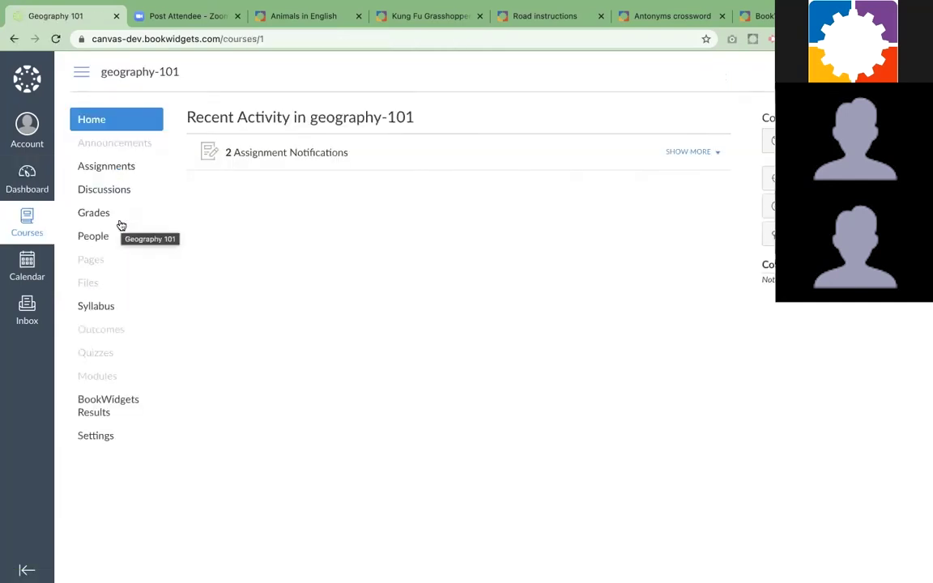
# Go to the geography-101 Assignments list and start a new assignment
pyautogui.click(109, 171)
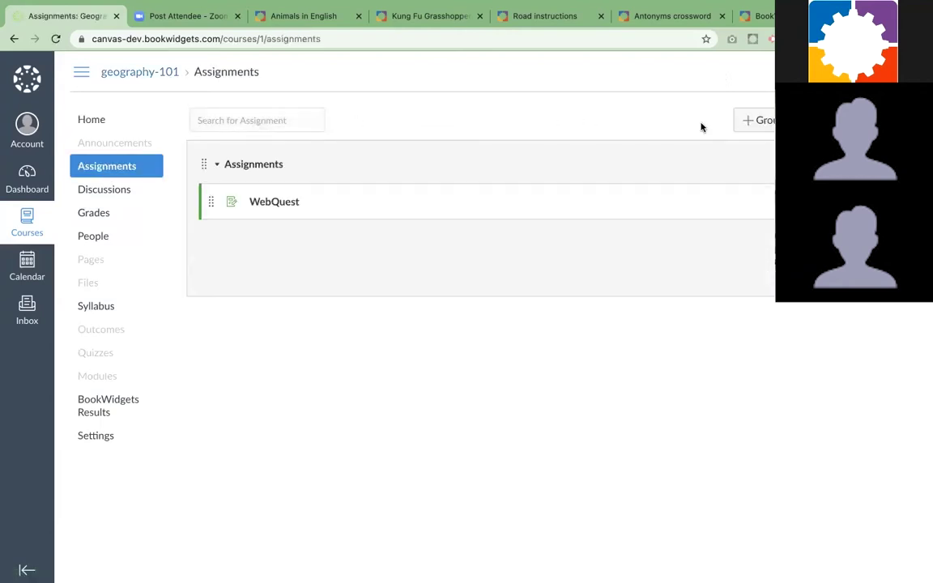
pyautogui.click(818, 120)
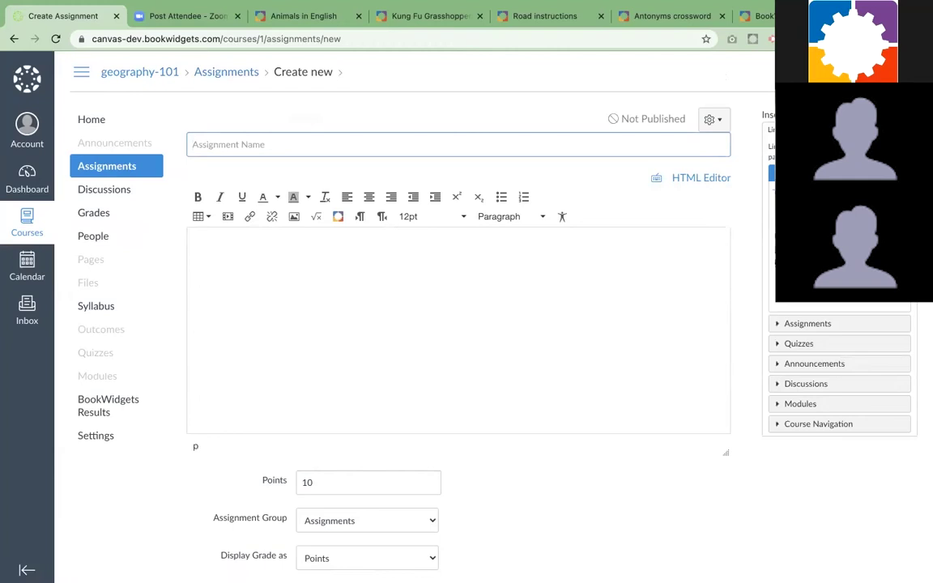
# Title the assignment 'The United States' with the description 'Make the exercise.'
pyautogui.write('The United States')
pyautogui.click(473, 289)
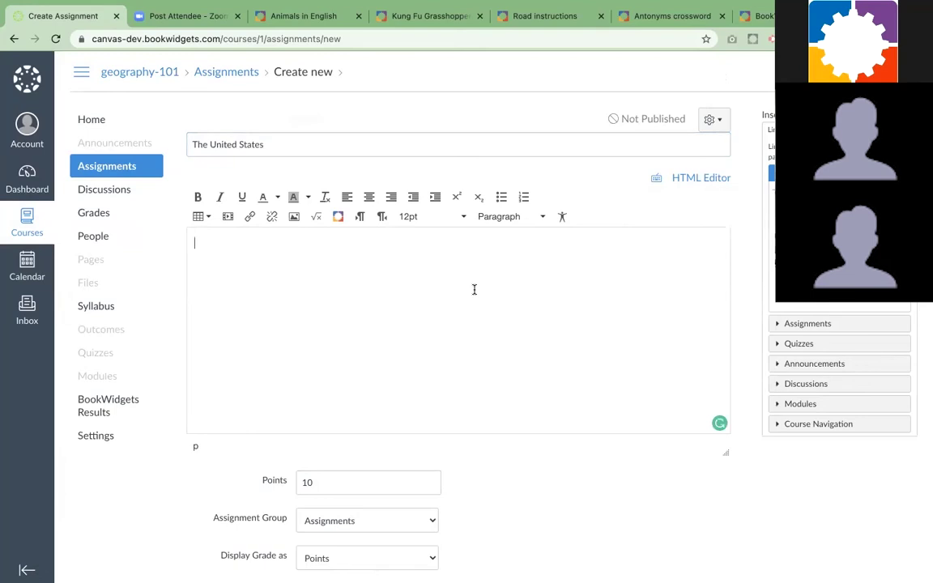
pyautogui.write('Make the exe')
pyautogui.write('rsice')
pyautogui.press('BackSpace')
pyautogui.press('BackSpace')
pyautogui.press('BackSpace')
pyautogui.press('BackSpace')
pyautogui.write('cise')
pyautogui.press('BackSpace')
pyautogui.press('BackSpace')
pyautogui.write('se.')
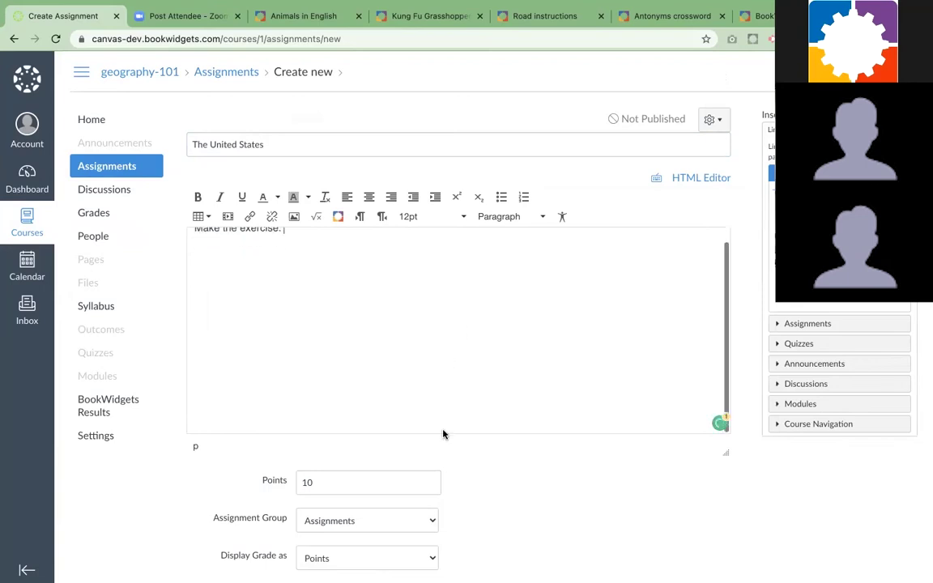
# Keep 10 points, set submission type to External Tool, and look up available tools
pyautogui.click(363, 481)
pyautogui.scroll(-2, 449, 485)
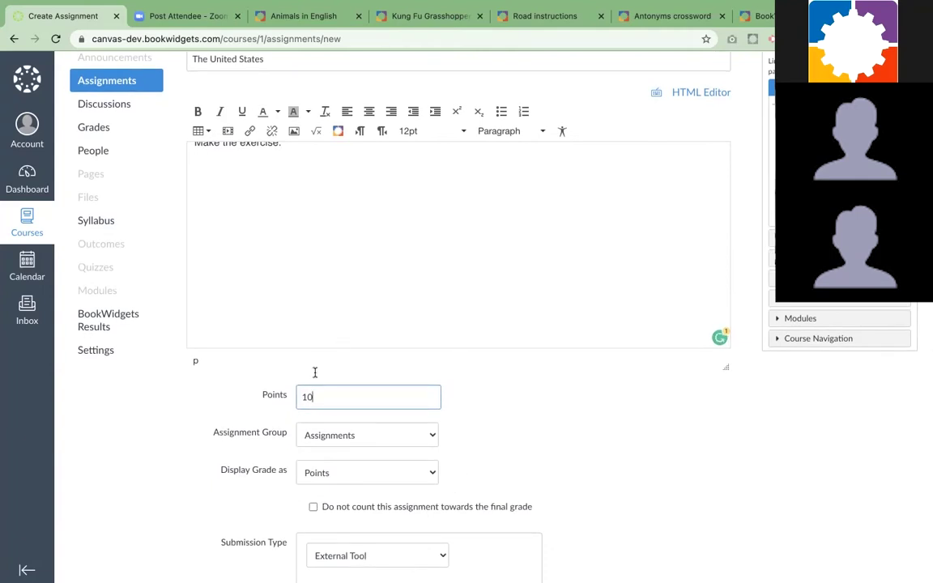
pyautogui.scroll(-3, 445, 431)
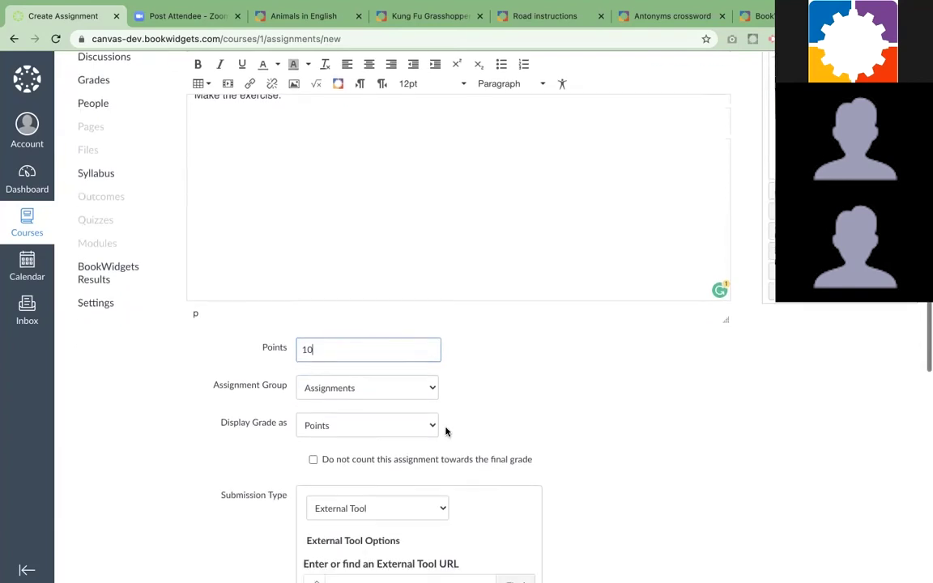
pyautogui.scroll(-1, 480, 415)
pyautogui.click(423, 385)
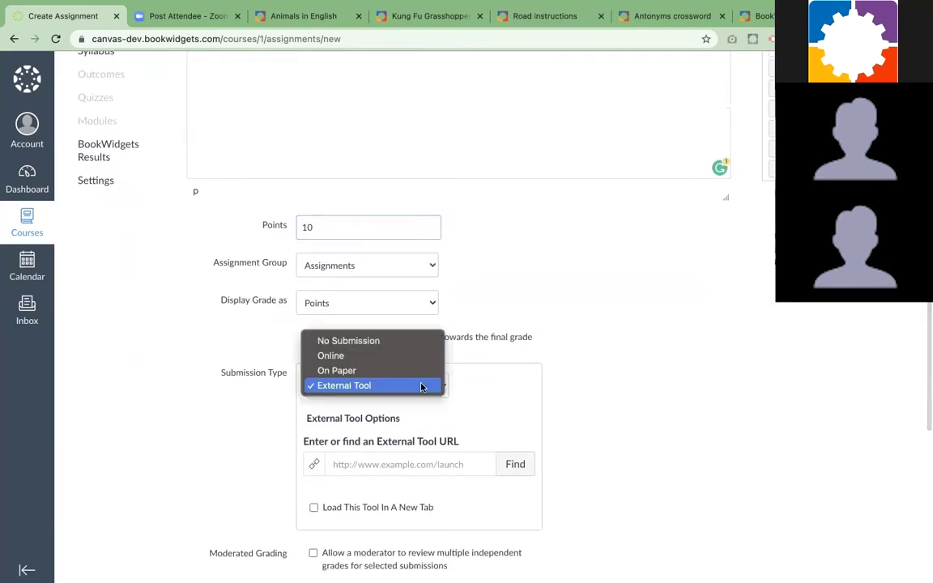
pyautogui.click(376, 387)
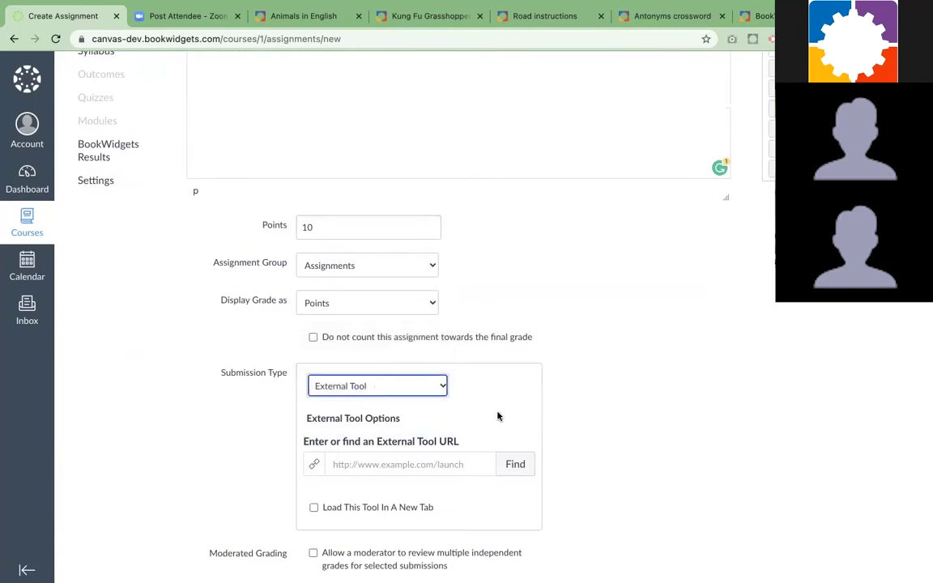
pyautogui.click(515, 463)
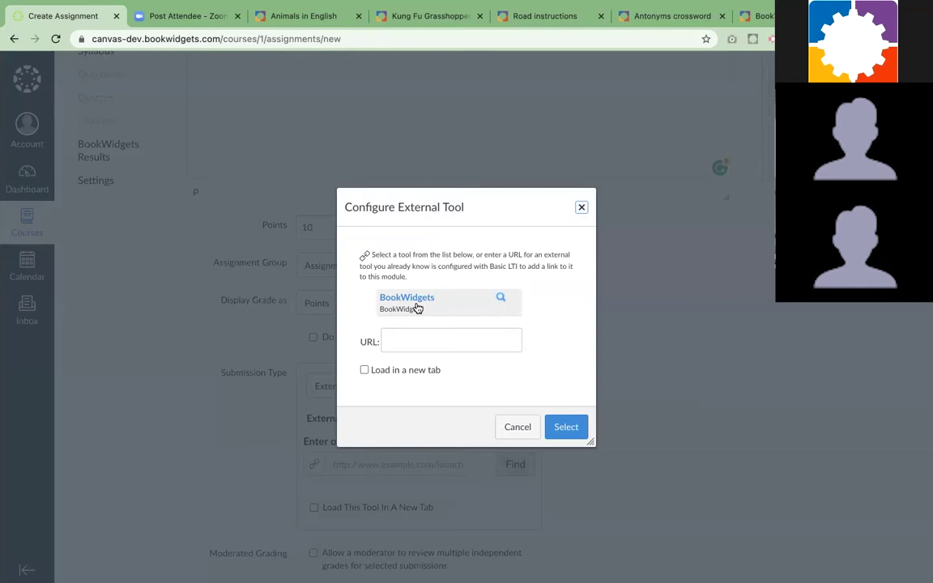
# Choose BookWidgets as the external tool and enlarge its Link Resource dialog
pyautogui.click(406, 300)
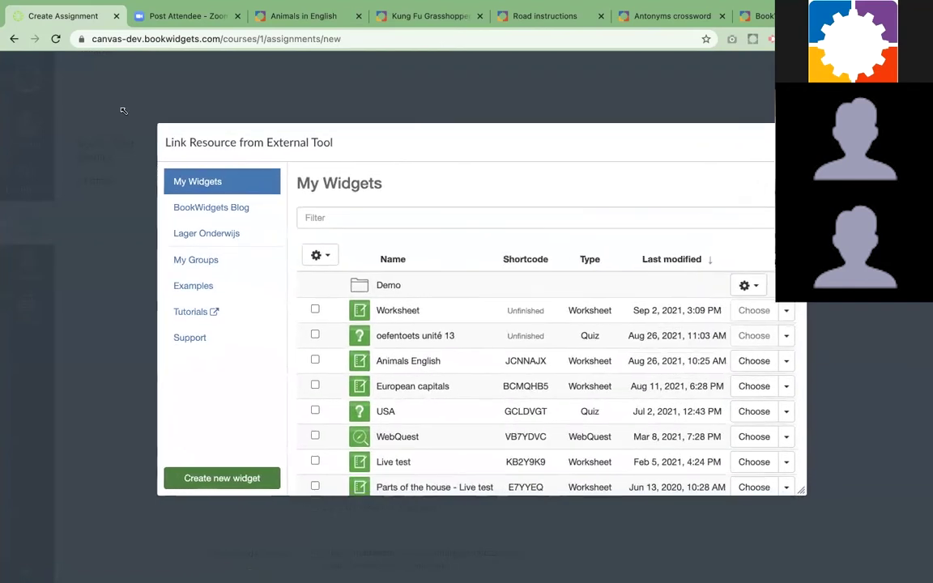
pyautogui.moveTo(805, 497); pyautogui.dragTo(835, 517)
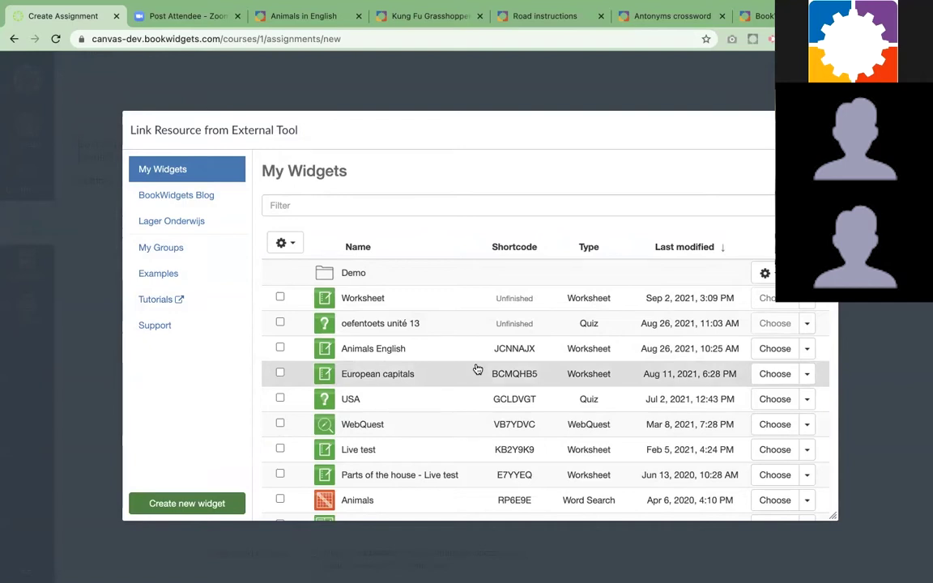
# Create a new widget, browsing the widget types before picking Worksheet
pyautogui.click(201, 505)
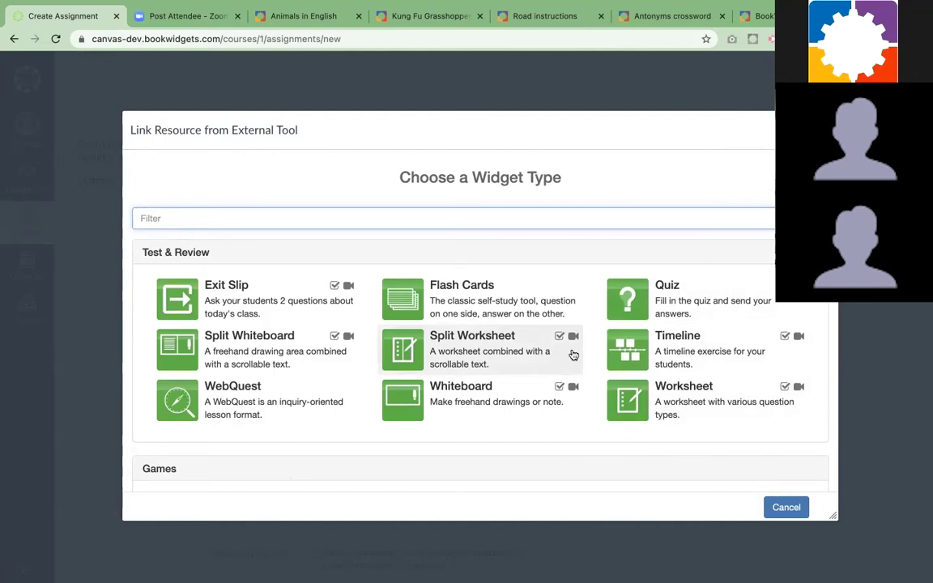
pyautogui.scroll(-3, 555, 412)
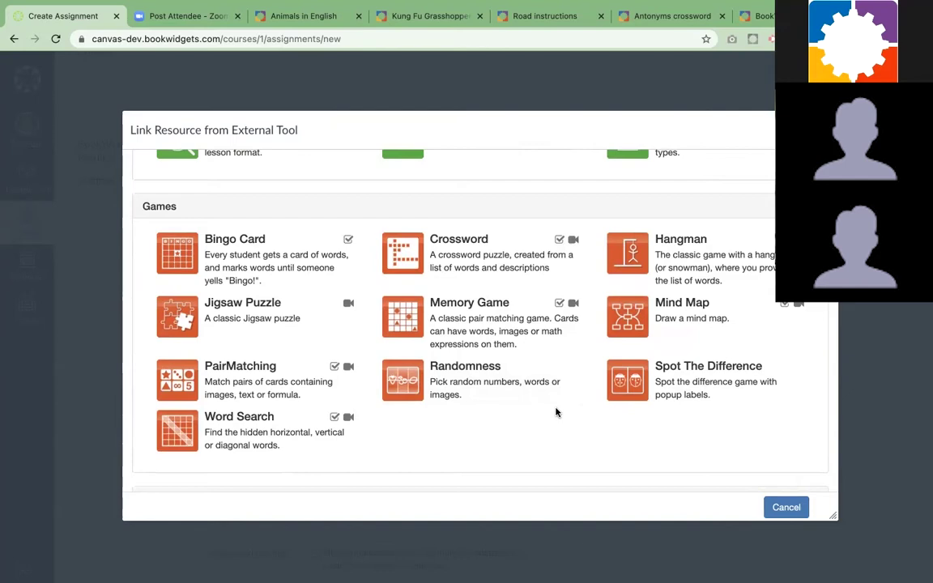
pyautogui.scroll(-5, 556, 412)
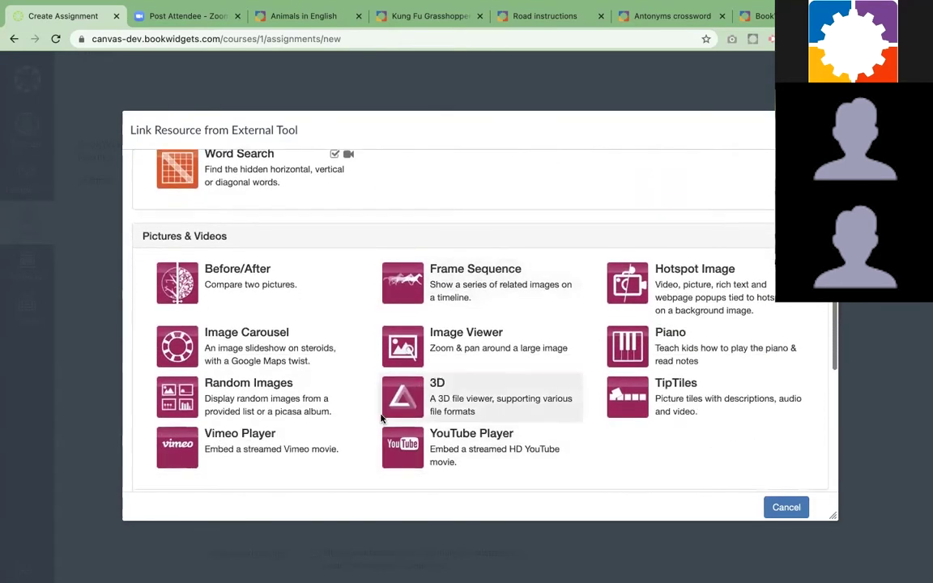
pyautogui.scroll(-5, 620, 439)
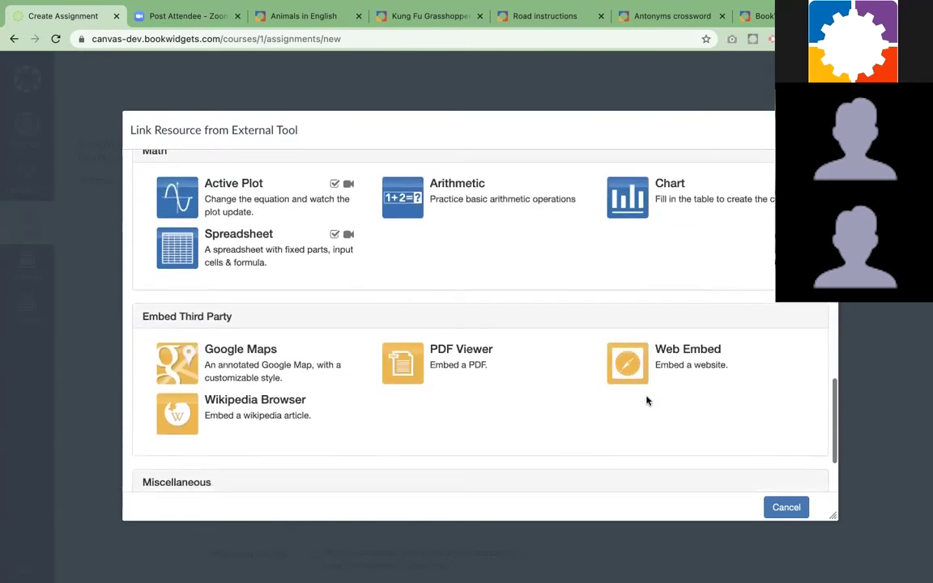
pyautogui.scroll(-3, 616, 381)
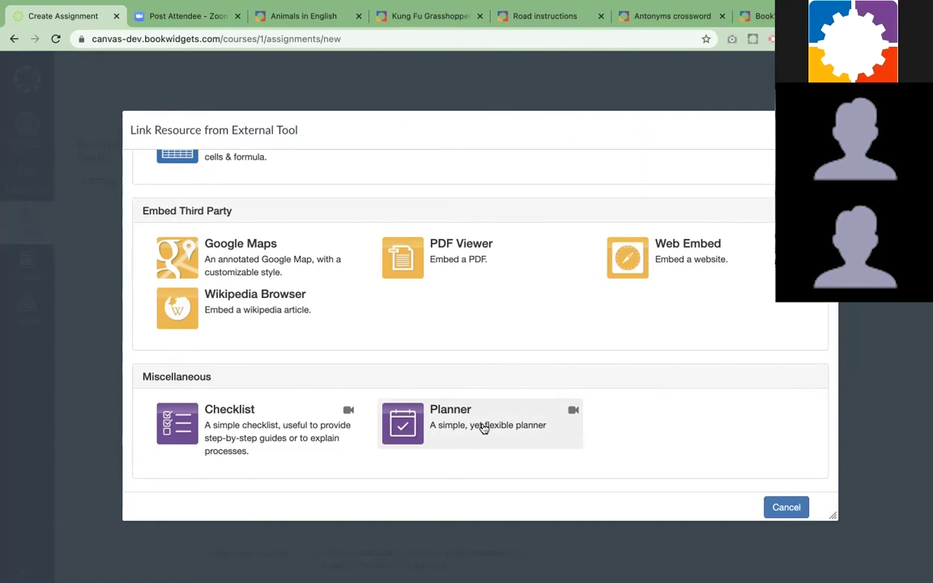
pyautogui.scroll(3, 613, 416)
pyautogui.scroll(10, 613, 416)
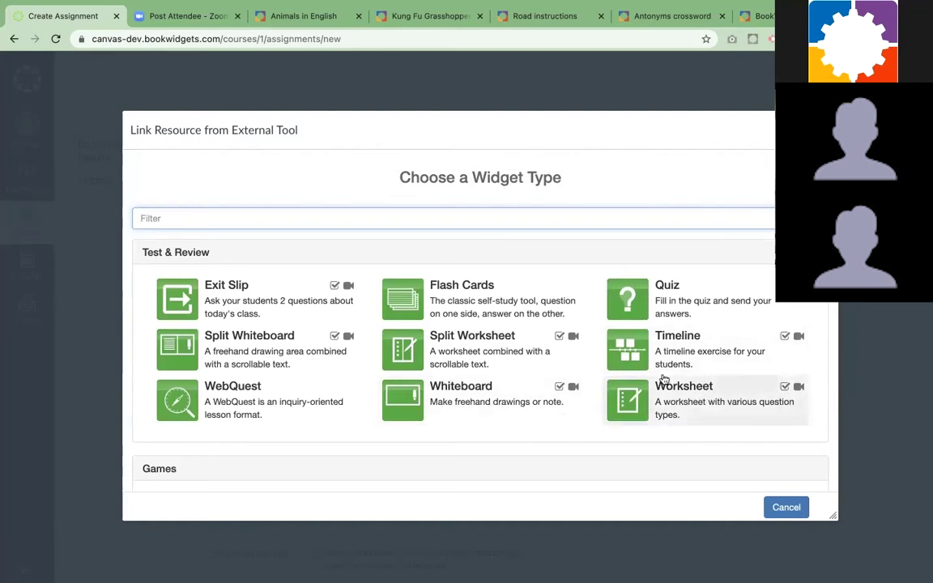
pyautogui.click(667, 409)
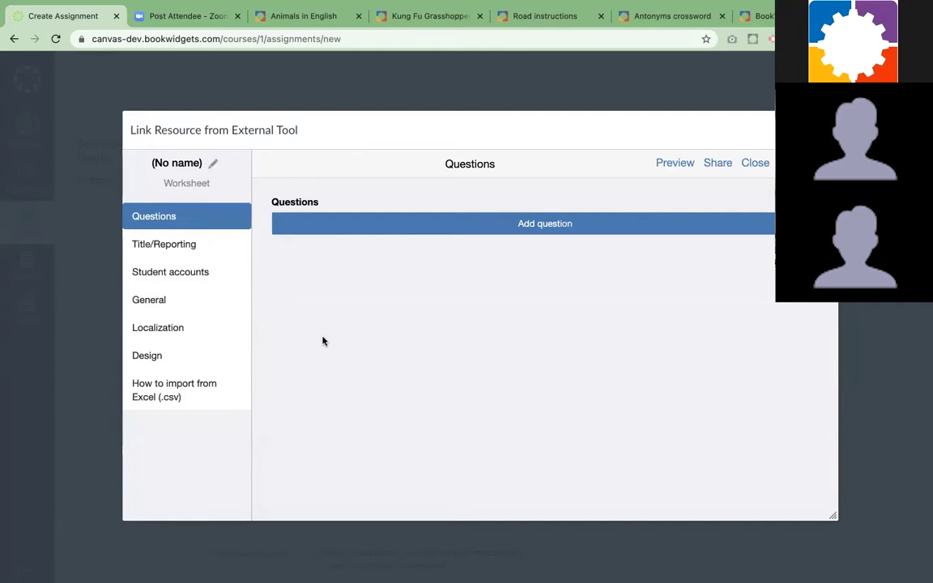
# Add a first question to the worksheet and browse the available question types
pyautogui.click(583, 224)
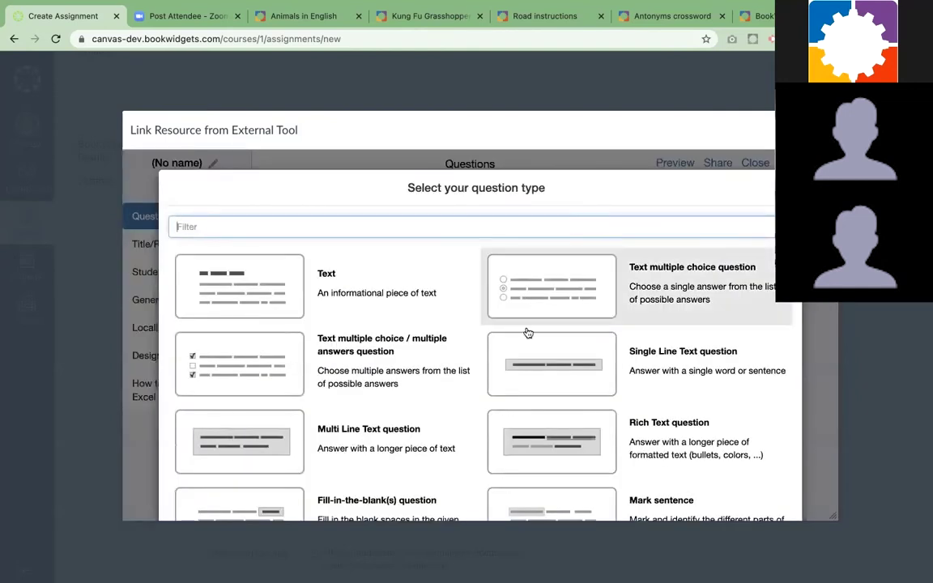
pyautogui.scroll(-2, 541, 371)
pyautogui.scroll(-3, 543, 371)
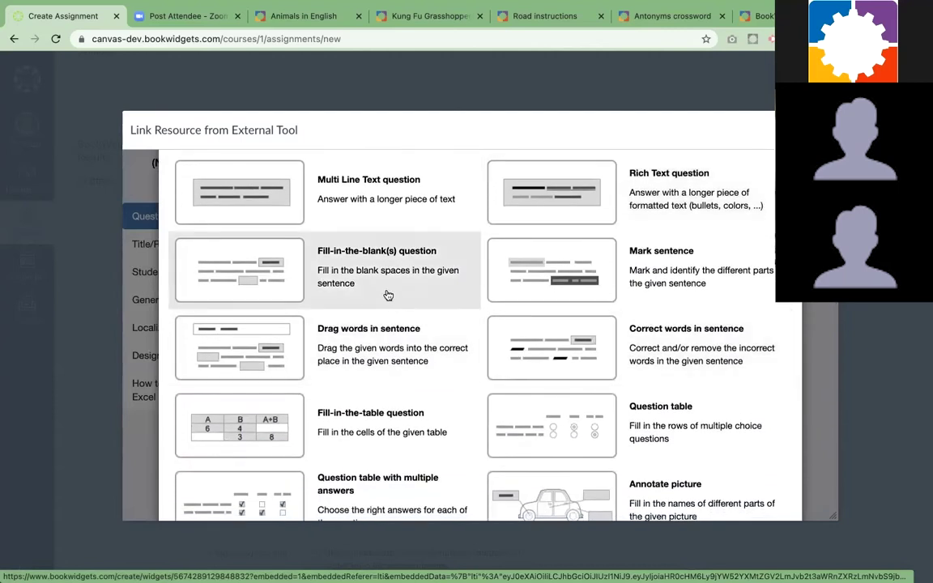
pyautogui.scroll(-3, 412, 340)
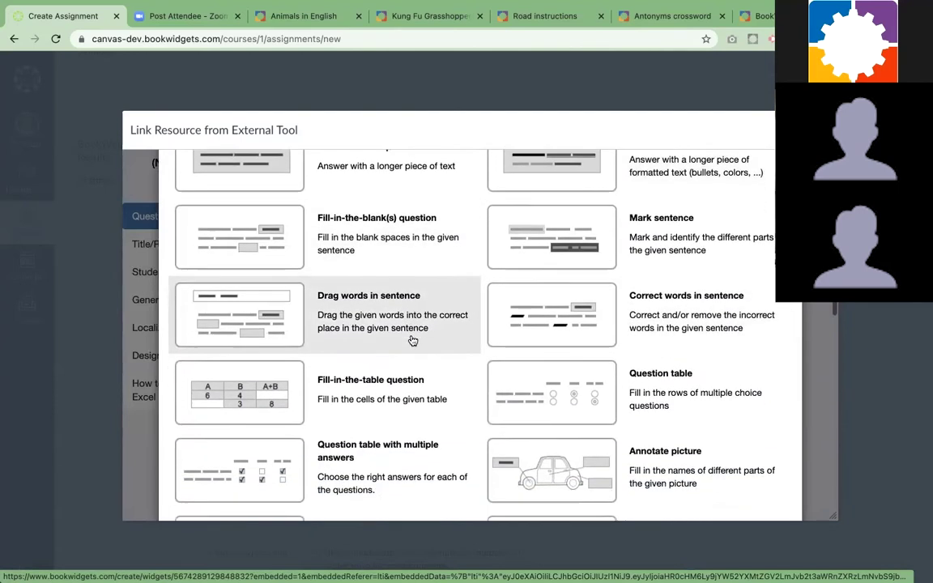
pyautogui.scroll(-3, 412, 340)
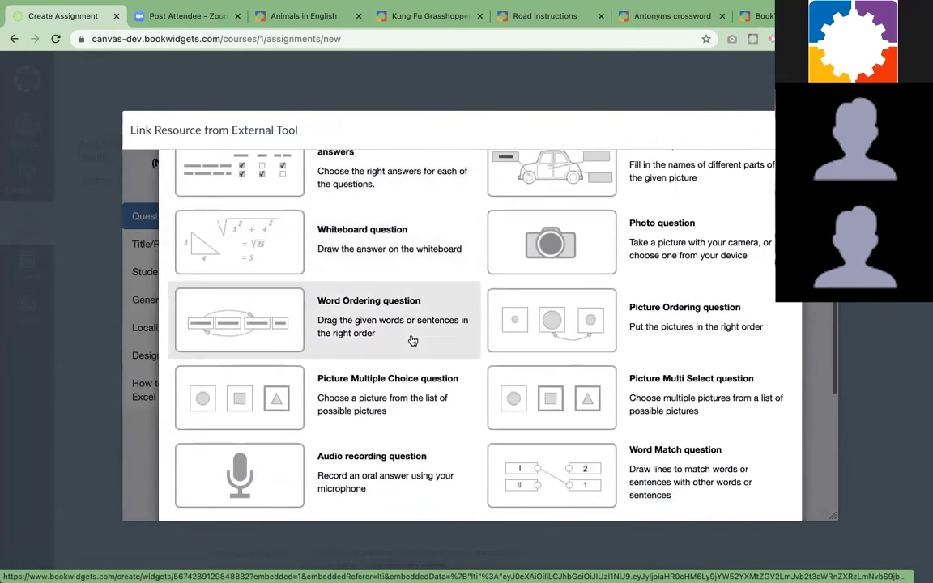
pyautogui.scroll(-3, 412, 340)
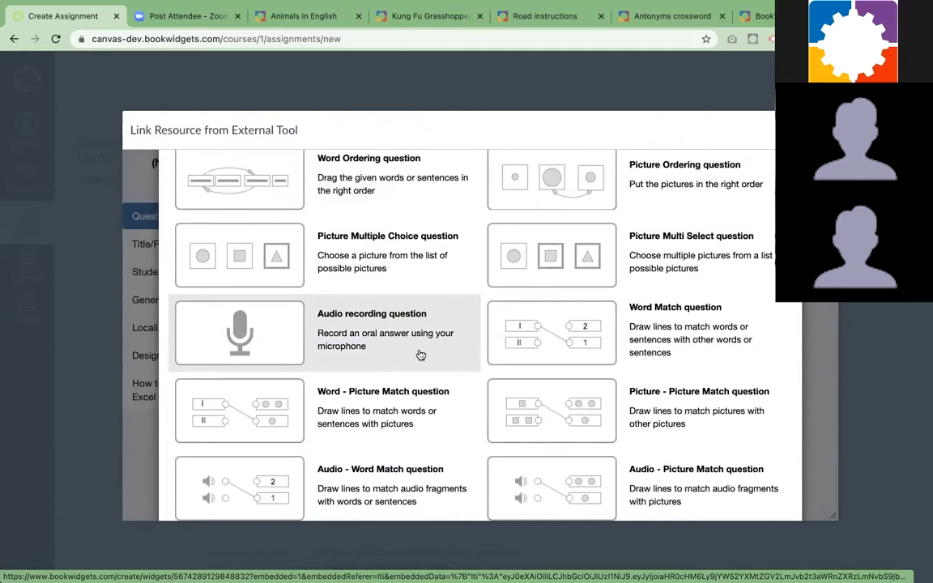
pyautogui.scroll(-3, 420, 354)
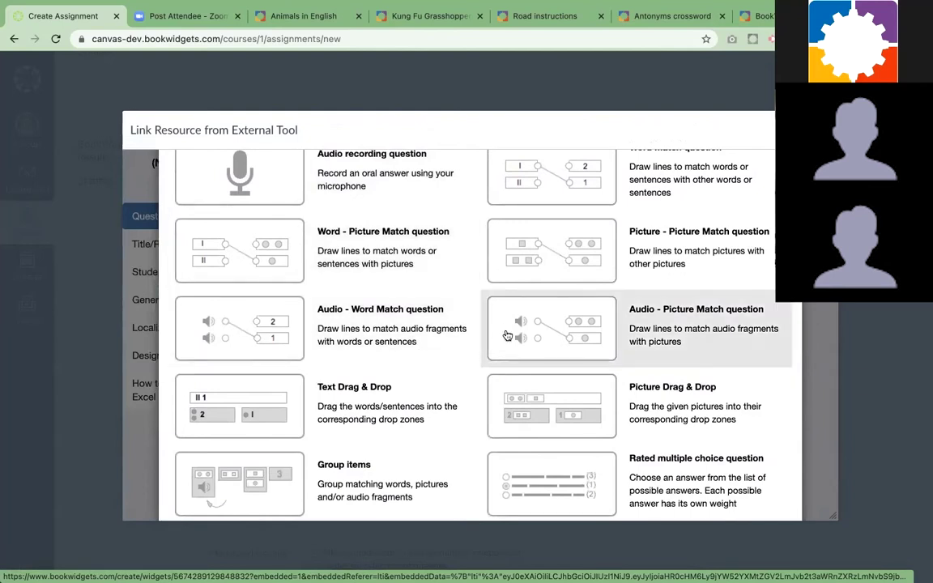
pyautogui.scroll(-3, 507, 335)
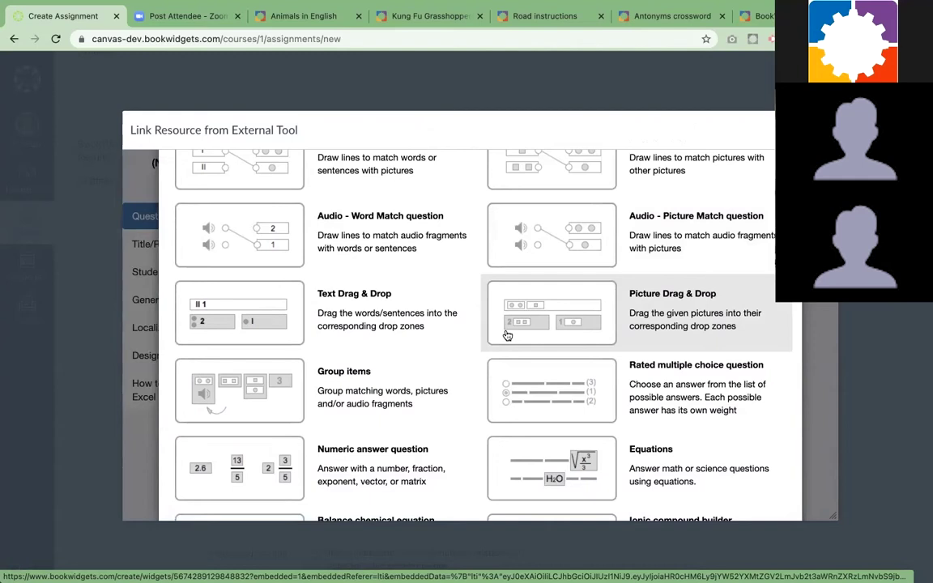
pyautogui.scroll(-1, 507, 334)
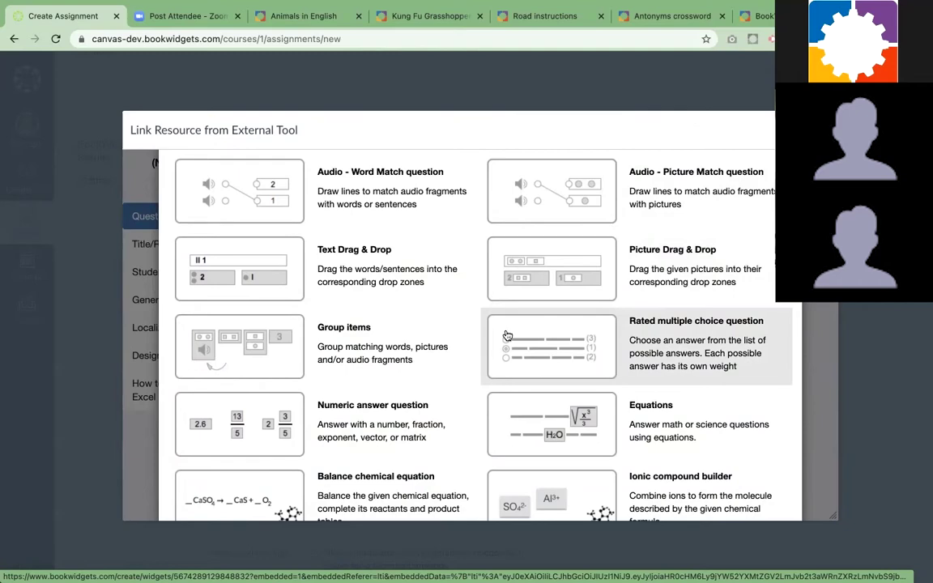
pyautogui.scroll(-2, 507, 335)
pyautogui.scroll(2, 507, 334)
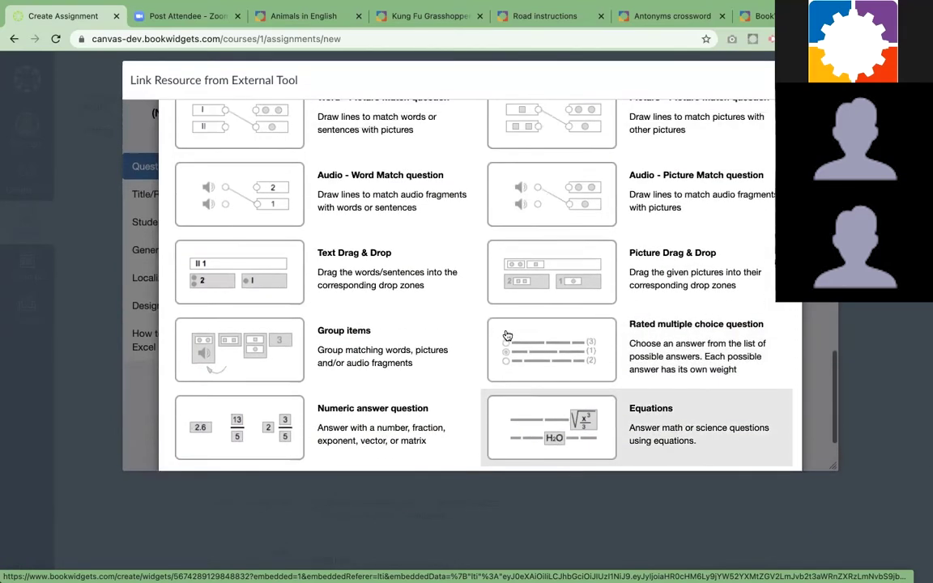
pyautogui.scroll(10, 507, 334)
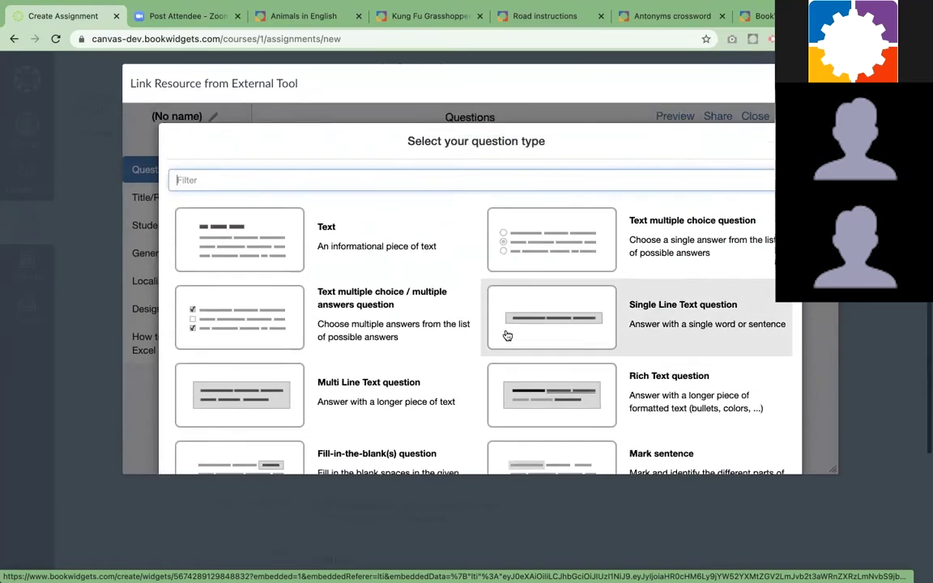
pyautogui.scroll(2, 506, 334)
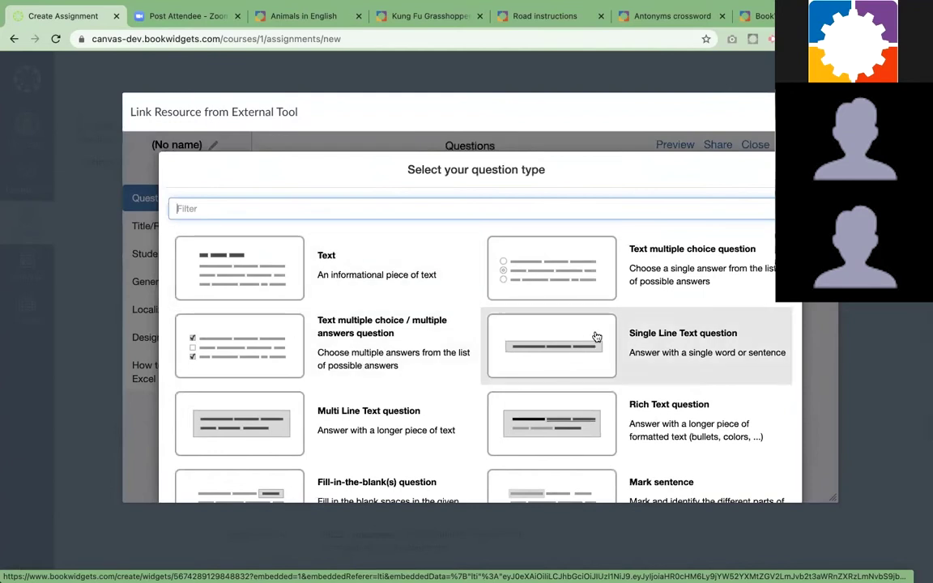
# Add text multiple-choice 'What's the capital of Colorado?' with Denver correct, Washington, Sacramento
pyautogui.click(660, 292)
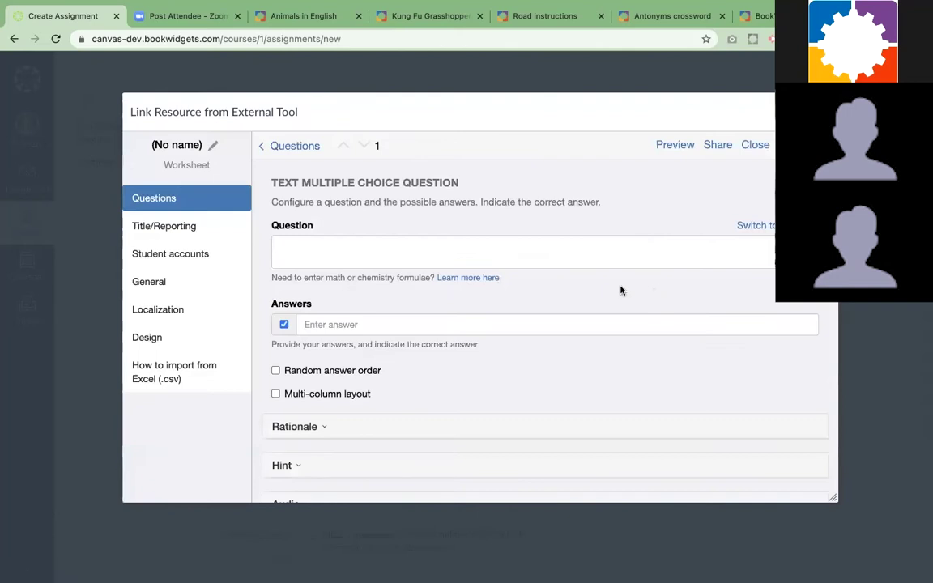
pyautogui.click(368, 252)
pyautogui.write("What's the ")
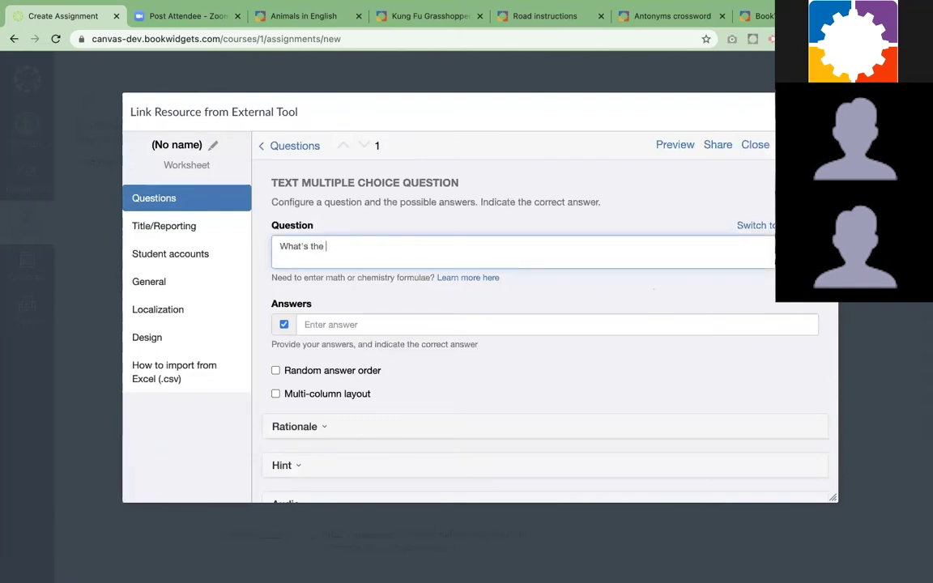
pyautogui.write('capital of Colorado?')
pyautogui.click(347, 321)
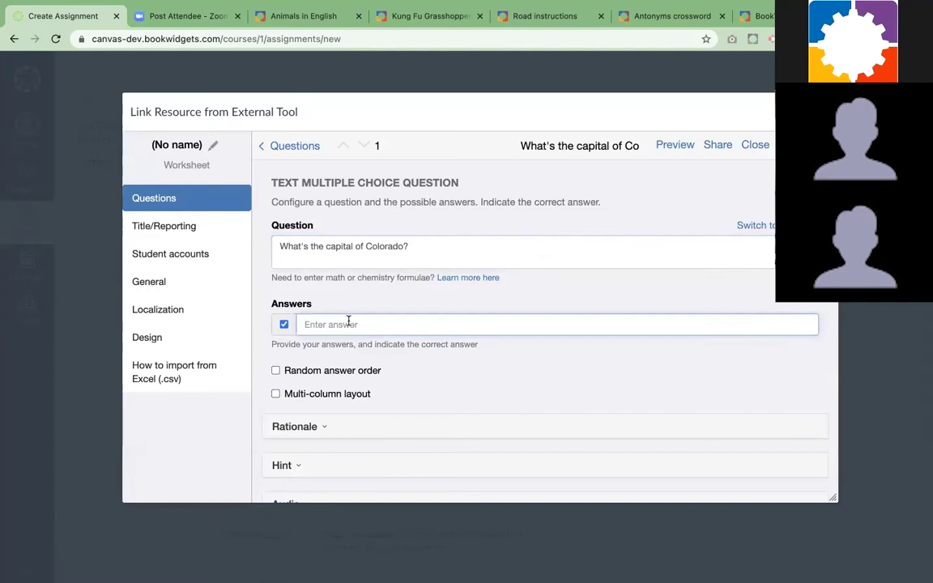
pyautogui.write('D')
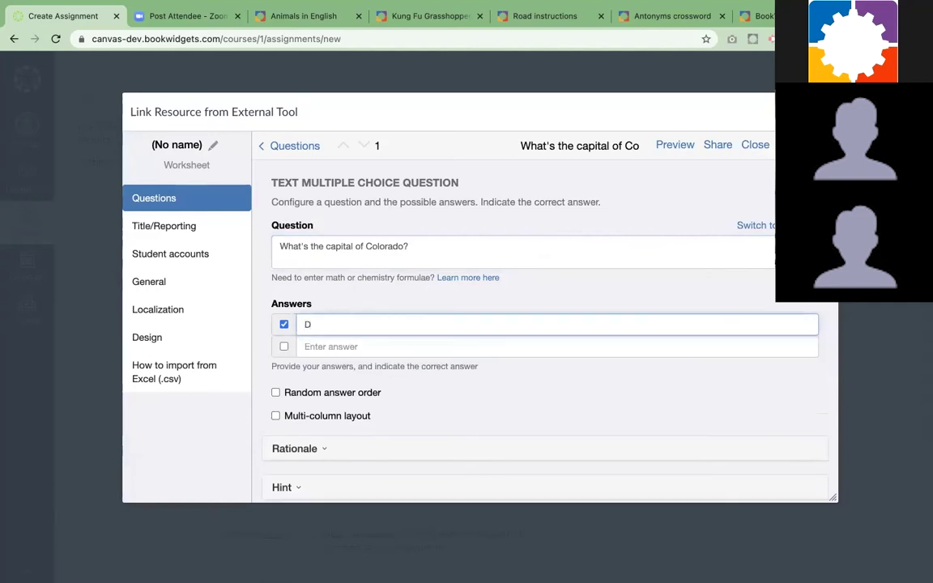
pyautogui.write('enver')
pyautogui.click(362, 347)
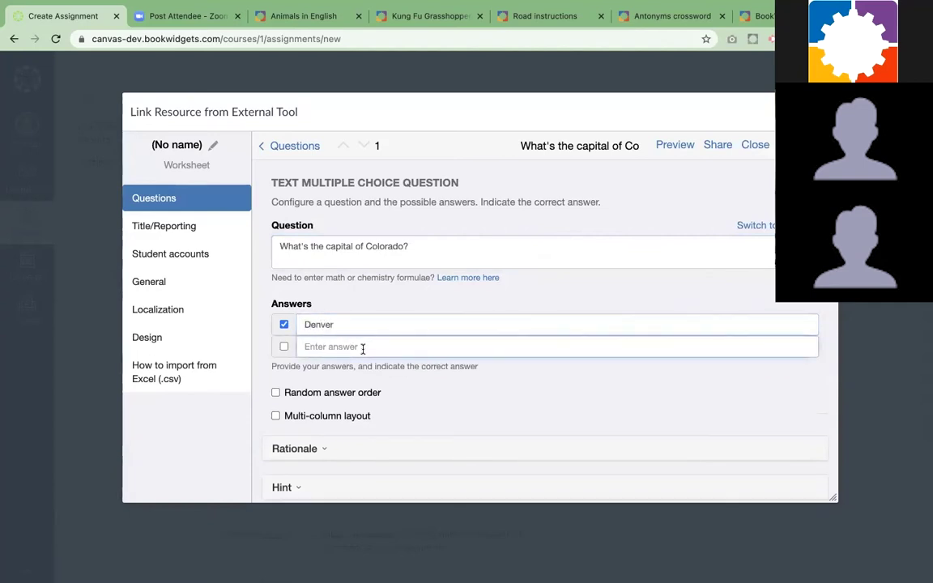
pyautogui.write('Washint')
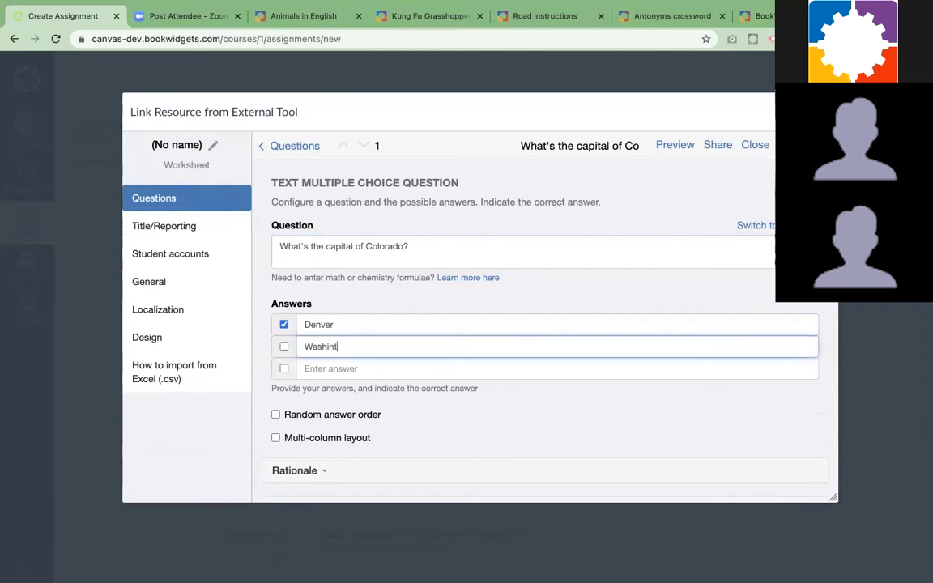
pyautogui.press('BackSpace')
pyautogui.write('gton')
pyautogui.click(357, 370)
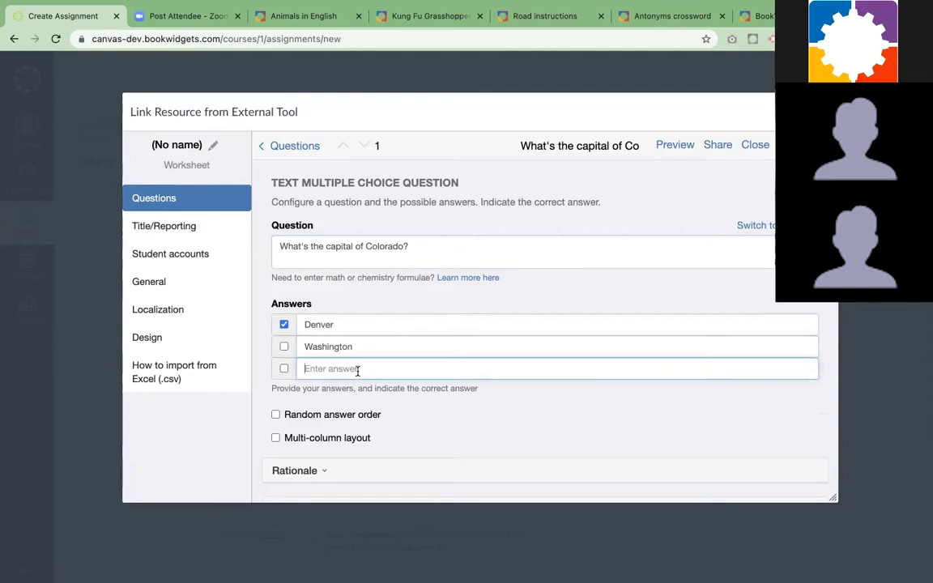
pyautogui.write('Sacramento')
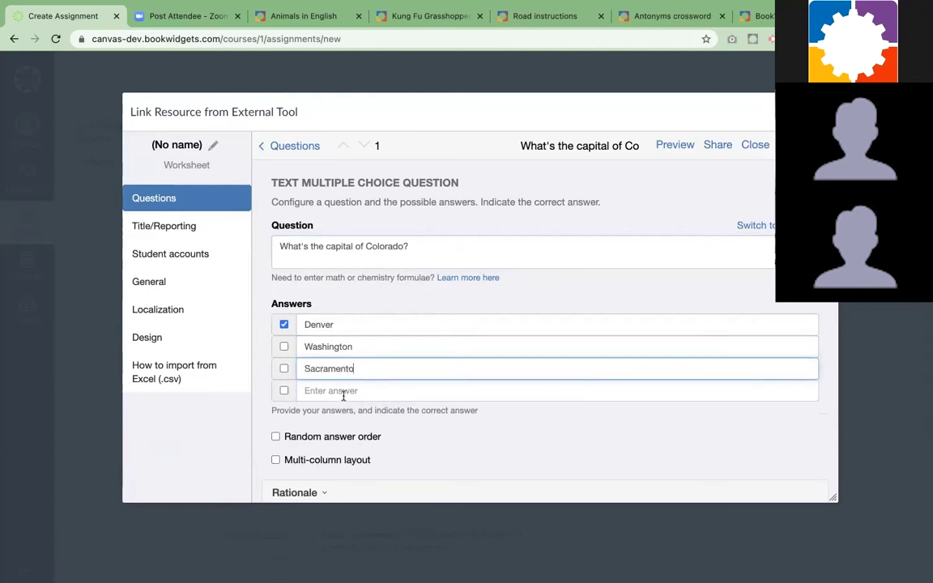
pyautogui.scroll(-1, 377, 412)
pyautogui.scroll(1, 386, 418)
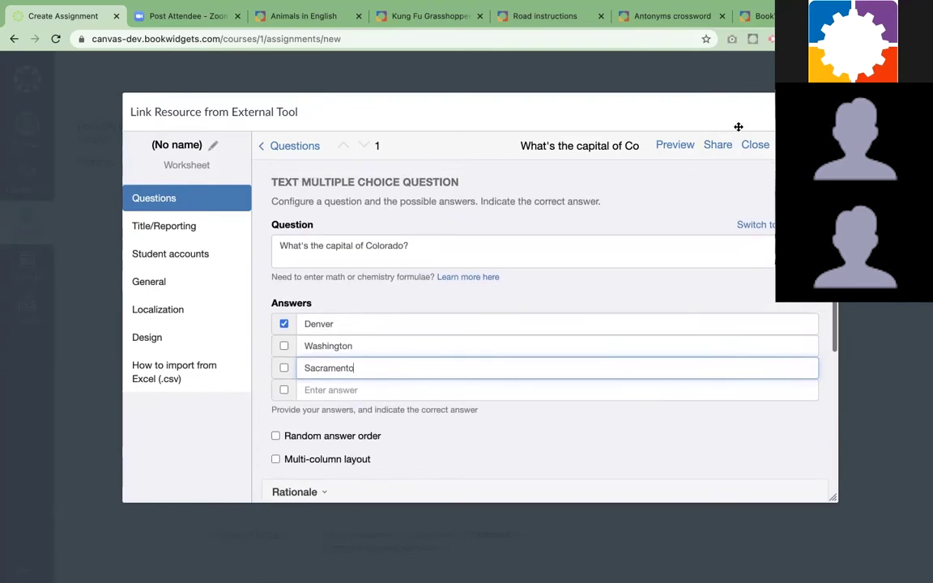
# Preview the worksheet, then change its Localization language from Nederlands to English
pyautogui.click(677, 147)
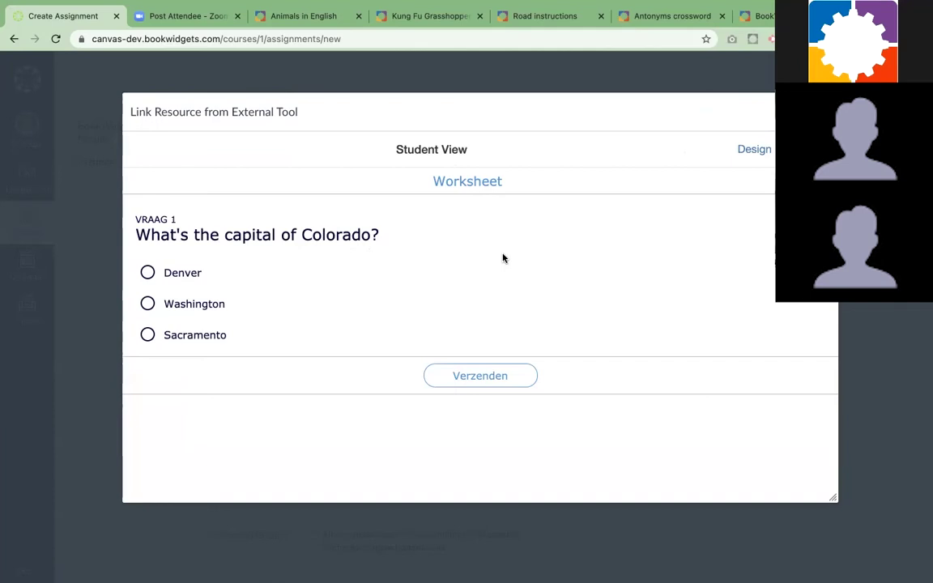
pyautogui.click(754, 149)
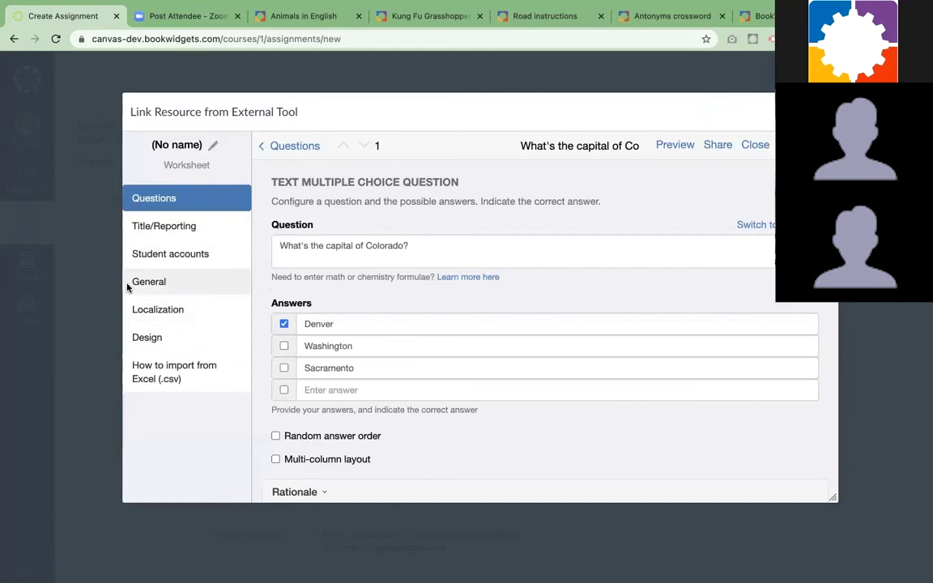
pyautogui.click(195, 314)
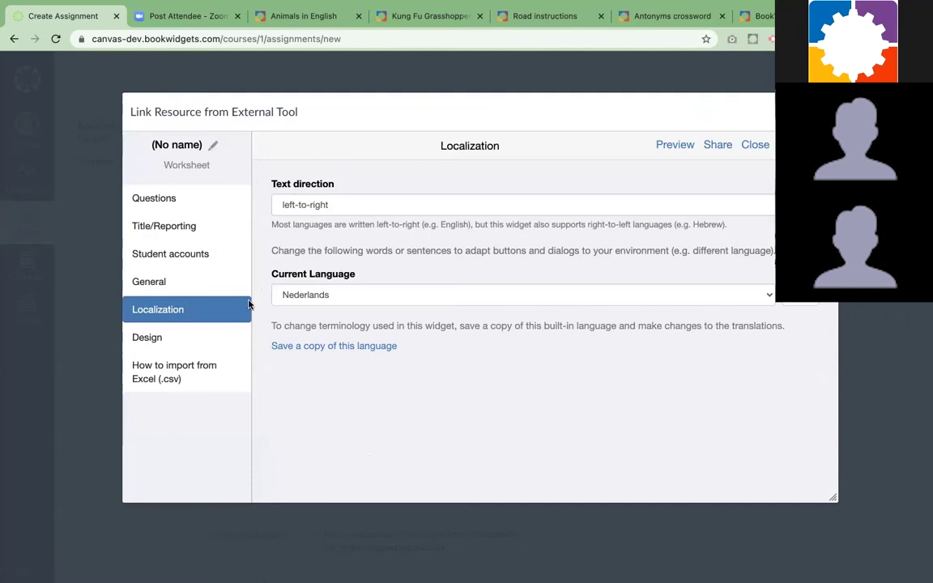
pyautogui.click(332, 296)
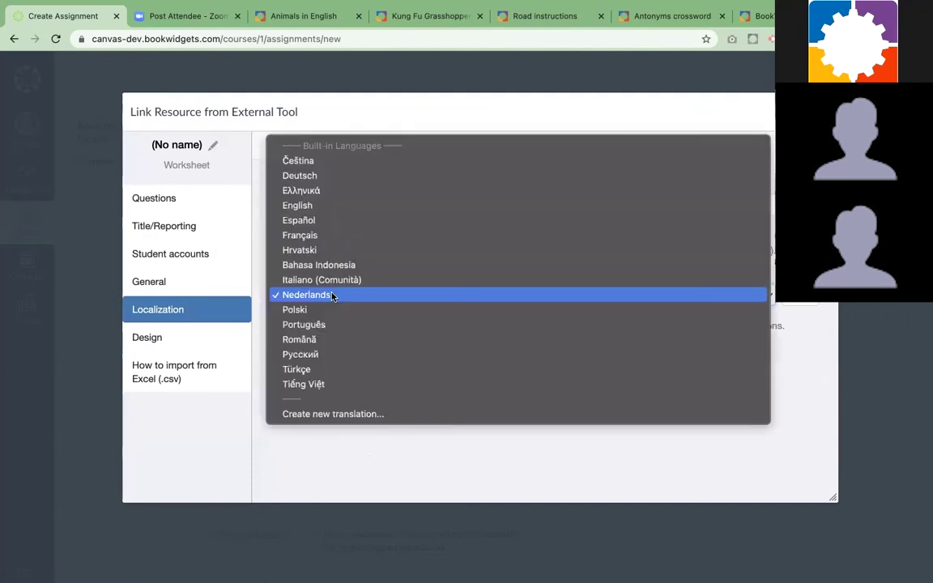
pyautogui.click(320, 207)
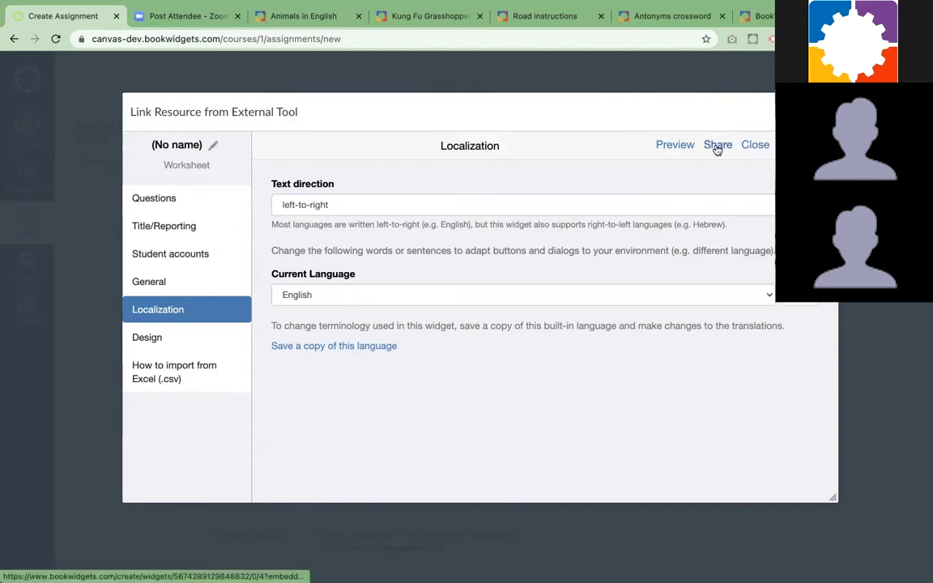
# Close the worksheet editor and choose the USA quiz from My Widgets
pyautogui.click(754, 147)
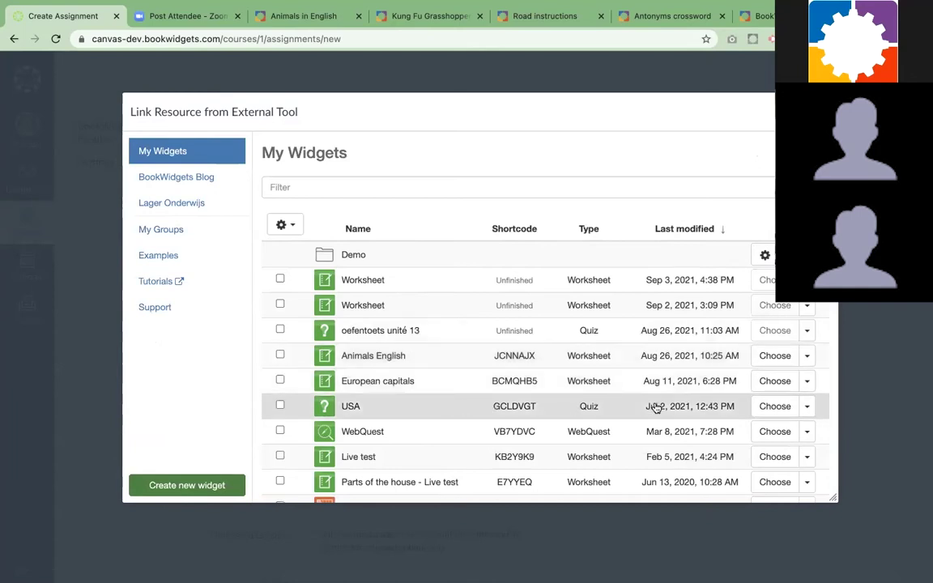
pyautogui.click(775, 408)
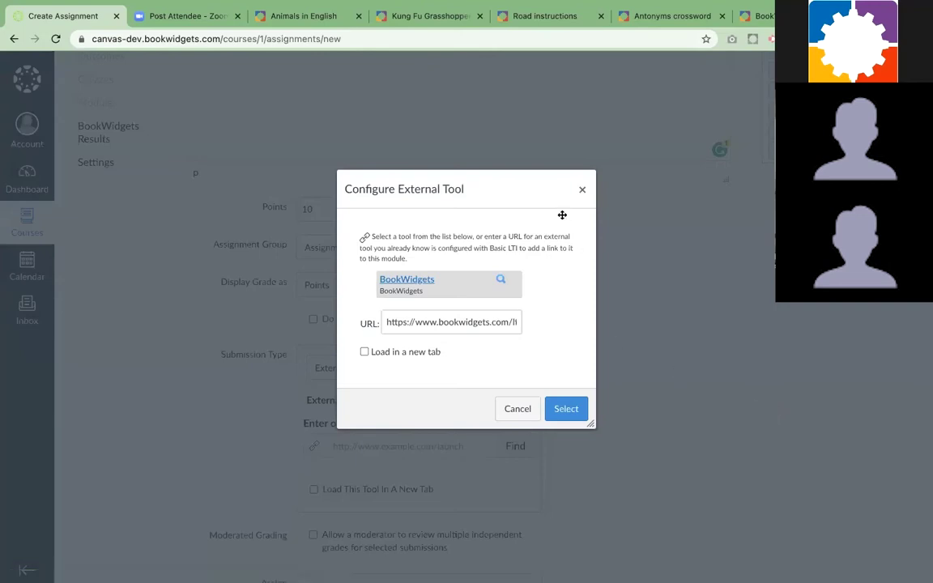
# Confirm the BookWidgets tool selection, then Save & Publish The United States assignment
pyautogui.click(566, 408)
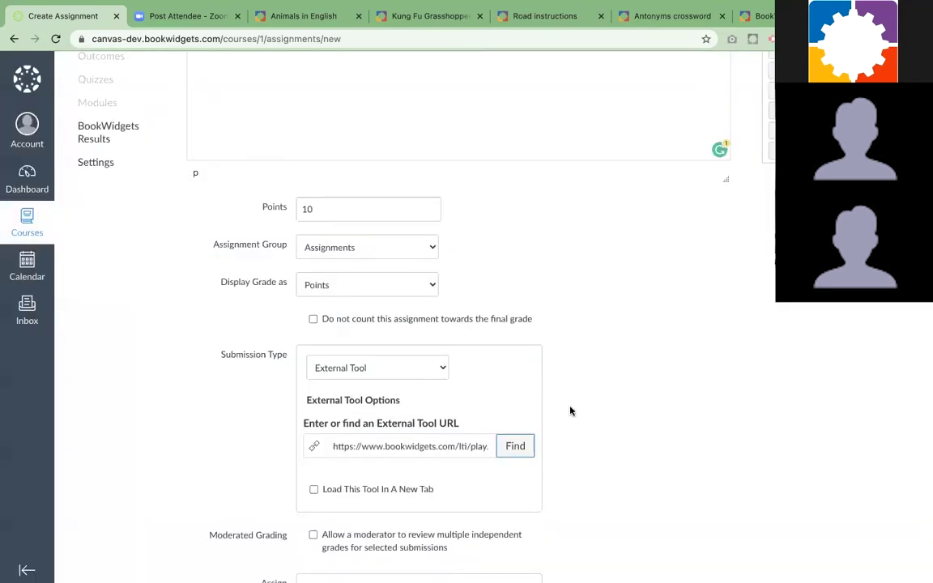
pyautogui.scroll(-2, 583, 389)
pyautogui.scroll(-3, 589, 371)
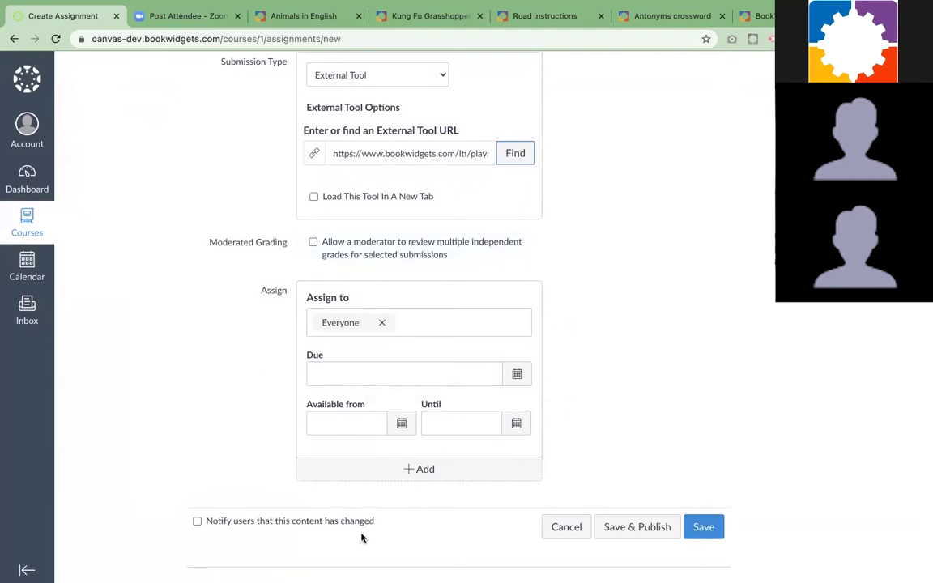
pyautogui.scroll(-1, 592, 353)
pyautogui.click(636, 525)
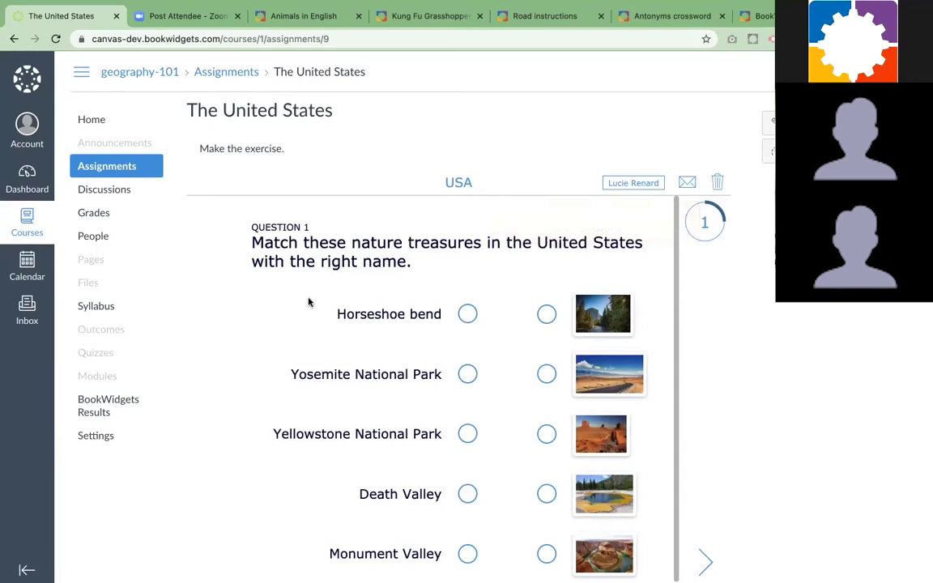
# Load the BookWidgets site in a new browser tab and go to Live Widgets
pyautogui.hotkey('ctrl', 't')
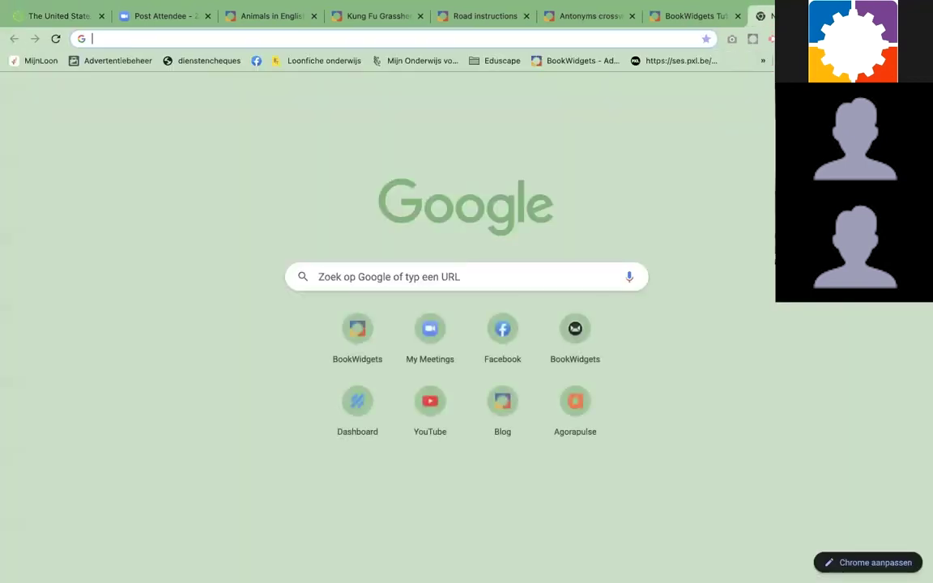
pyautogui.write('bookw')
pyautogui.press('Return')
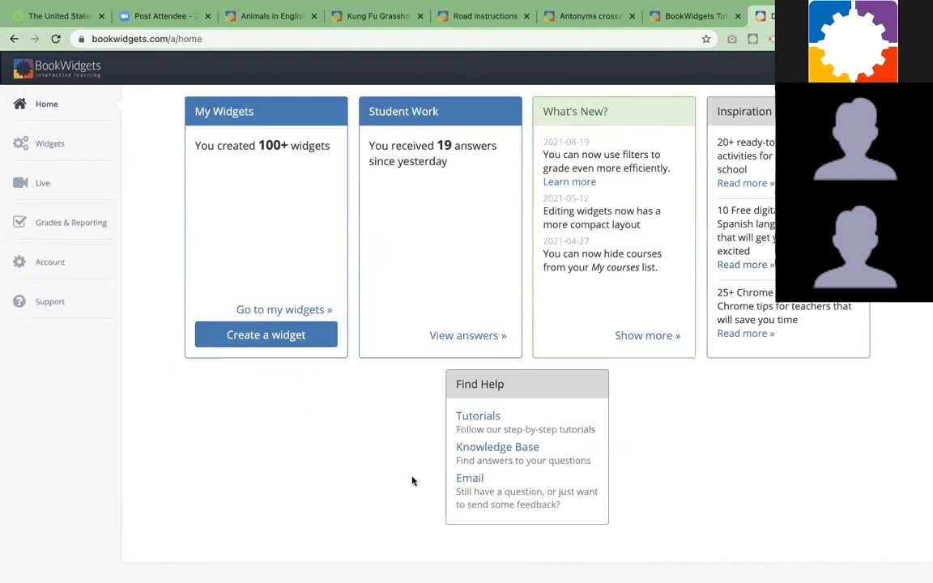
pyautogui.click(42, 185)
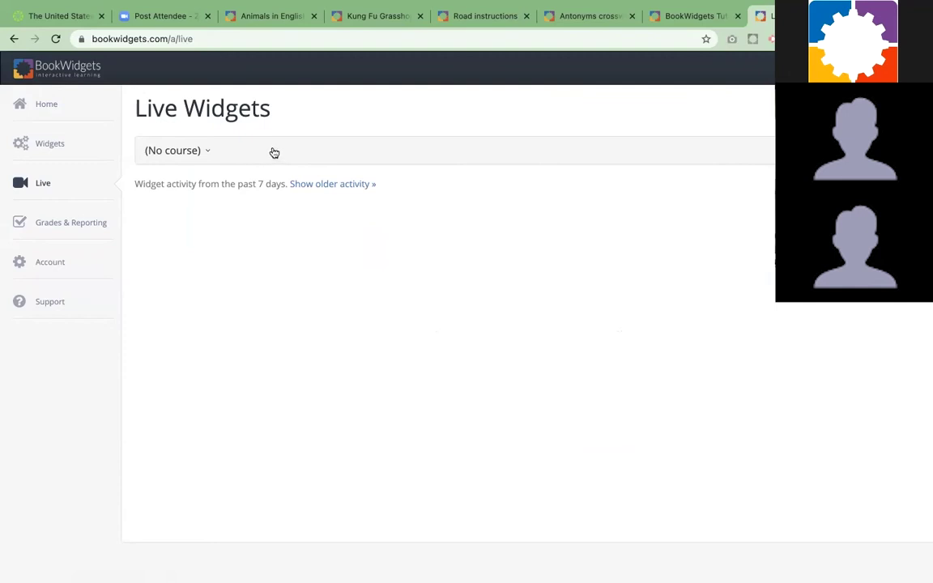
pyautogui.moveTo(267, 2)
# In Safari, open The United States from Geography 101's Assignments list and show the USA quiz
pyautogui.press('ctrl+super+f')
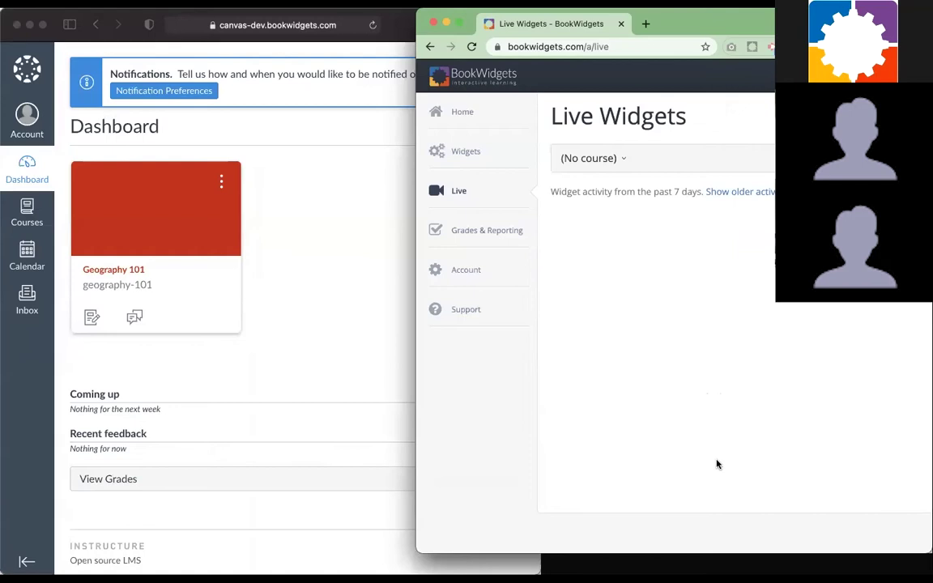
pyautogui.click(299, 301)
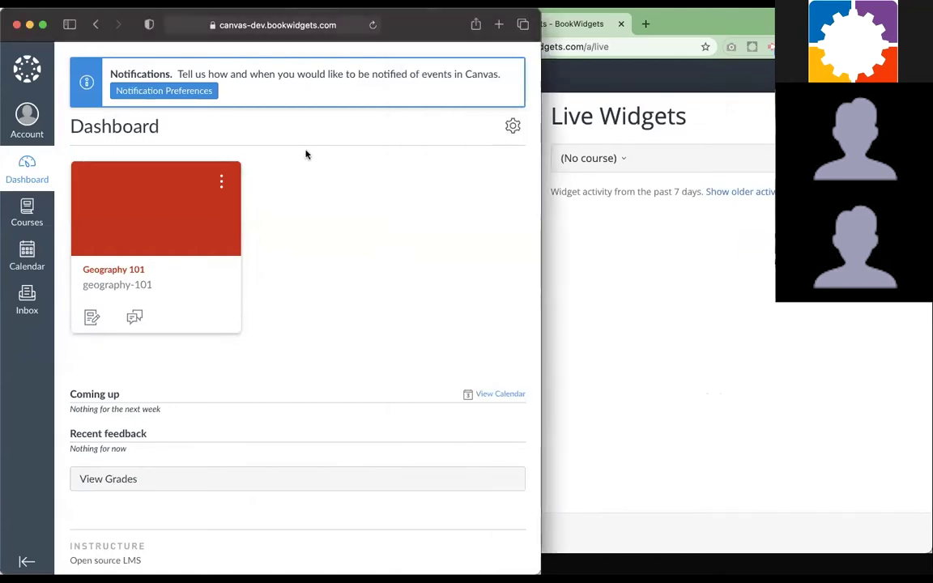
pyautogui.click(139, 269)
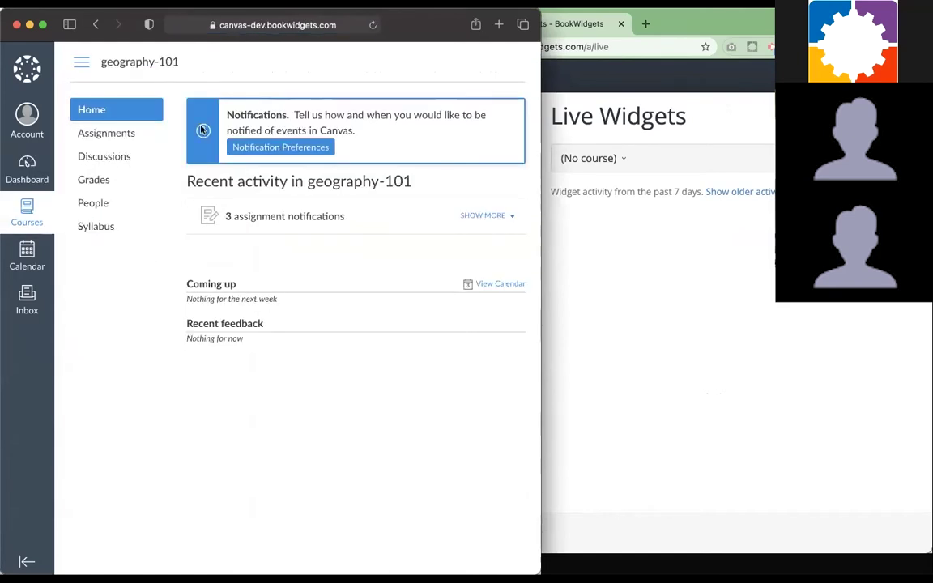
pyautogui.click(275, 218)
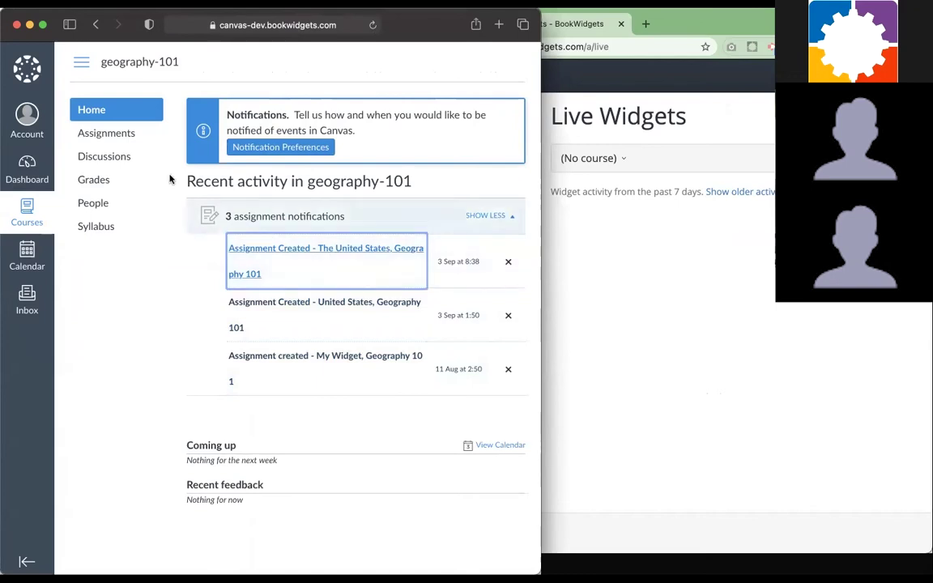
pyautogui.click(118, 135)
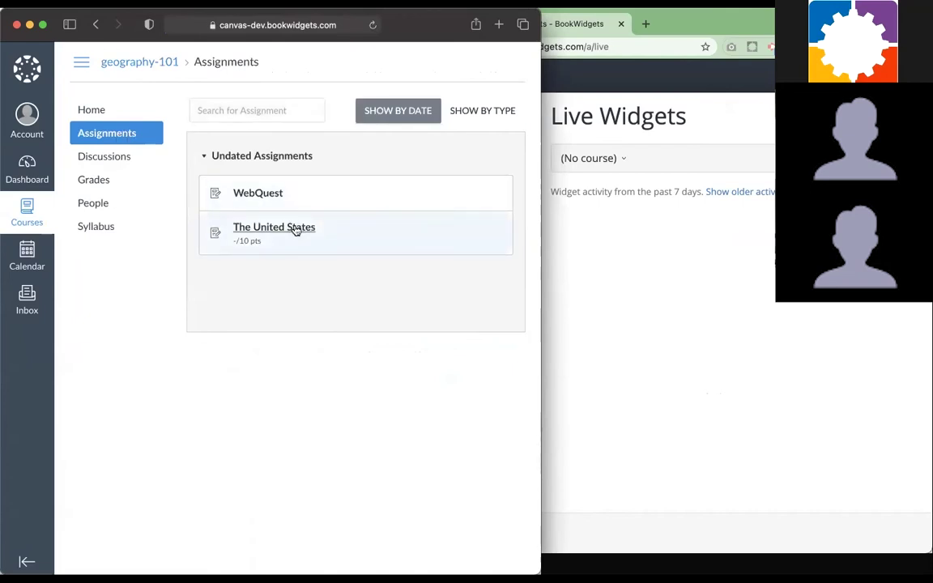
pyautogui.click(294, 229)
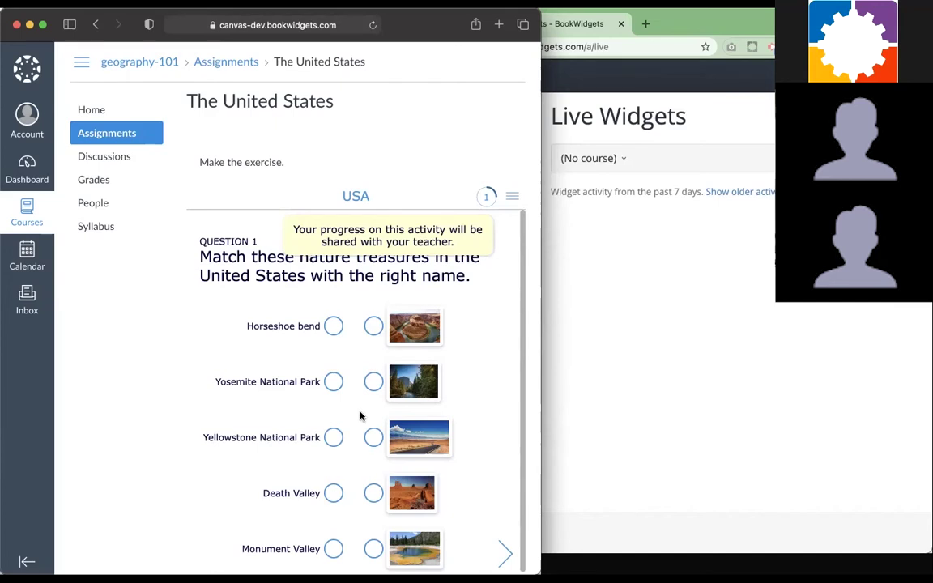
pyautogui.scroll(-1, 360, 416)
pyautogui.scroll(1, 360, 416)
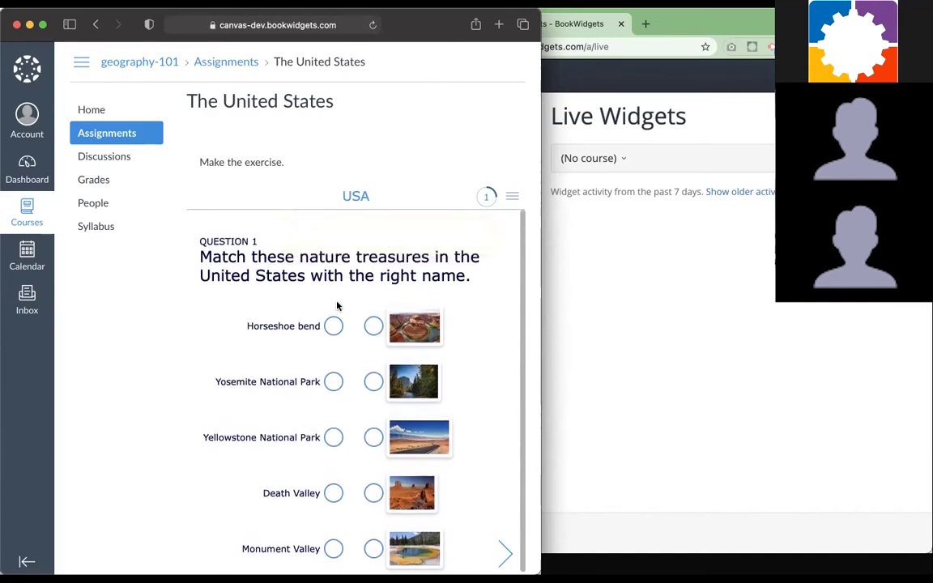
# Show the USA widget's live results for Geography 101 in BookWidgets, then return to Canvas
pyautogui.click(587, 235)
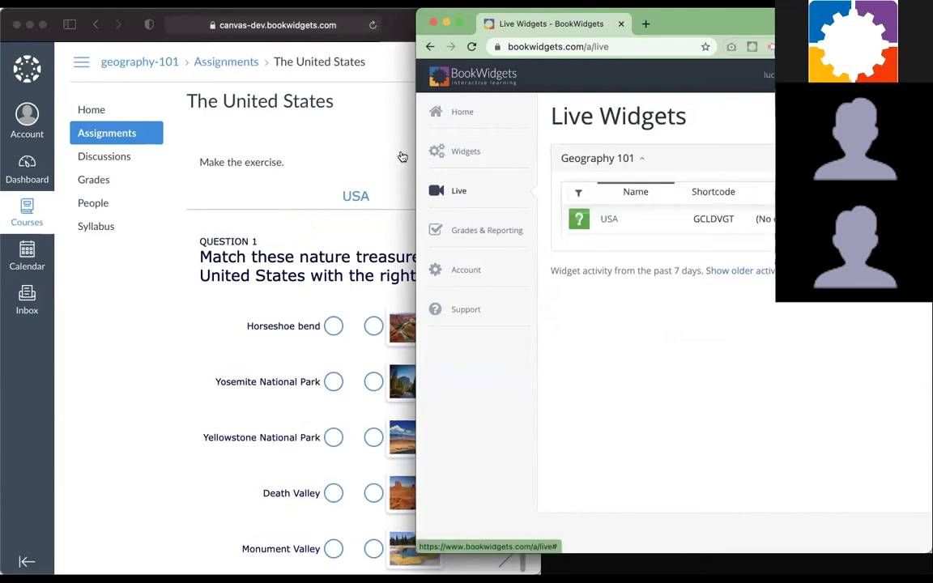
pyautogui.click(610, 222)
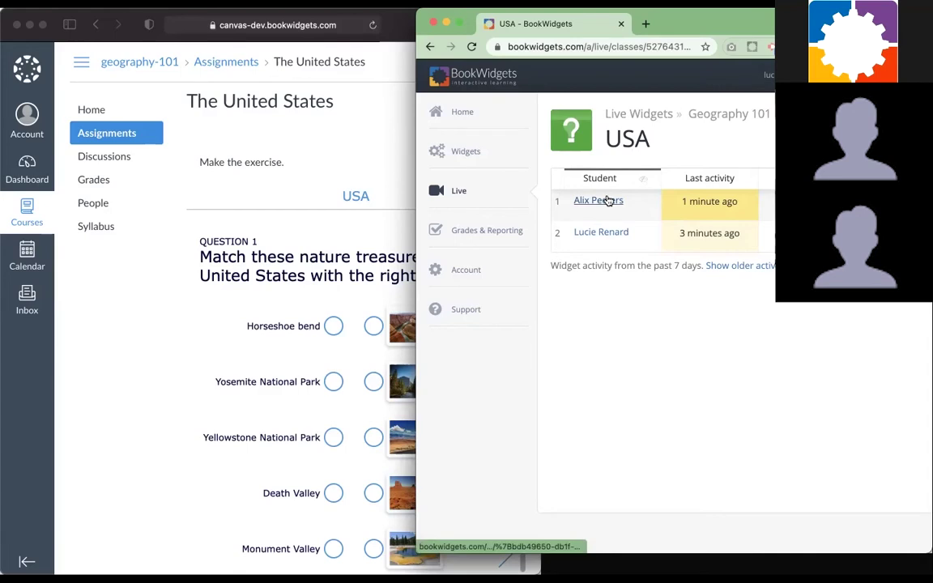
pyautogui.moveTo(716, 204)
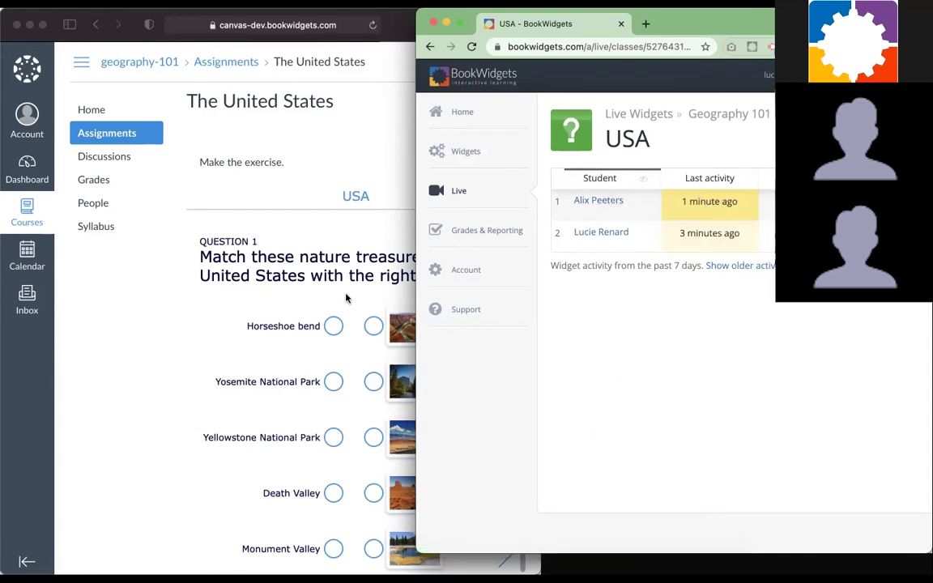
pyautogui.scroll(-1, 348, 298)
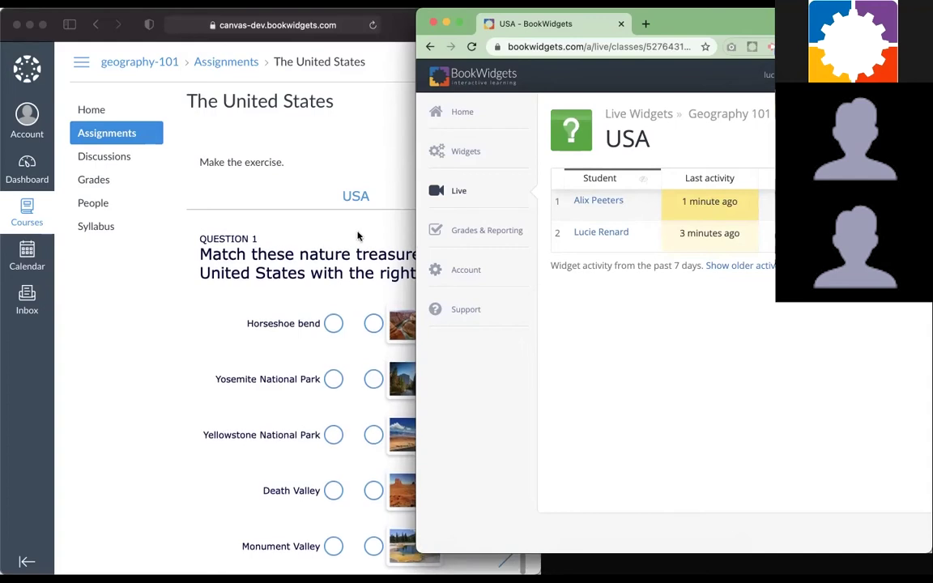
pyautogui.click(322, 213)
# Match Horseshoe Bend, Yellowstone, Yosemite, Death Valley and Monument Valley to their photos
pyautogui.scroll(-1, 336, 376)
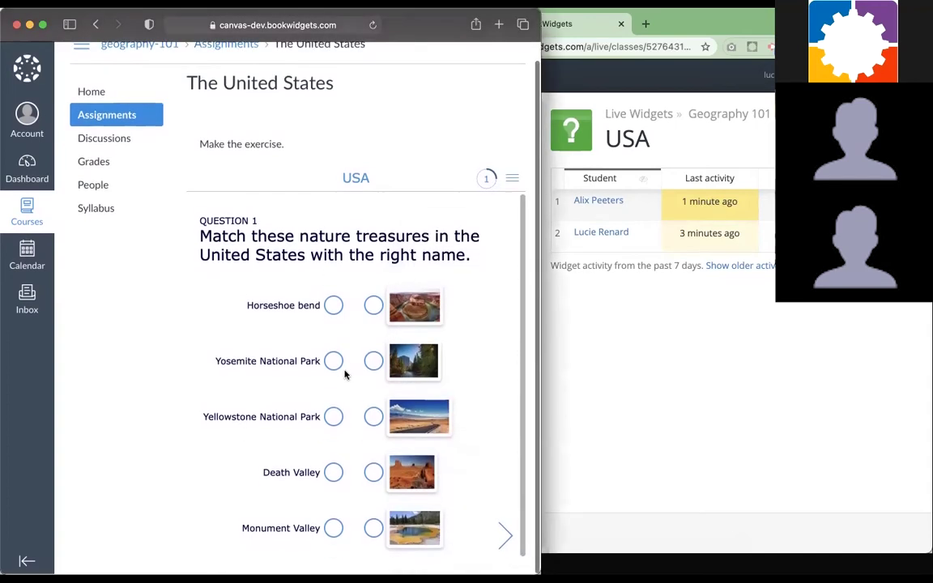
pyautogui.moveTo(331, 308); pyautogui.dragTo(372, 306)
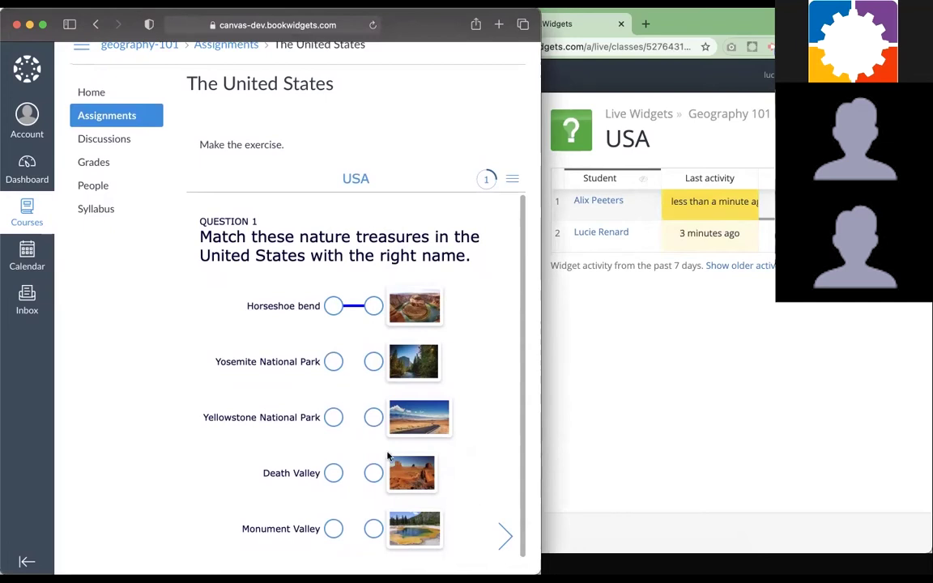
pyautogui.moveTo(333, 417); pyautogui.dragTo(372, 528)
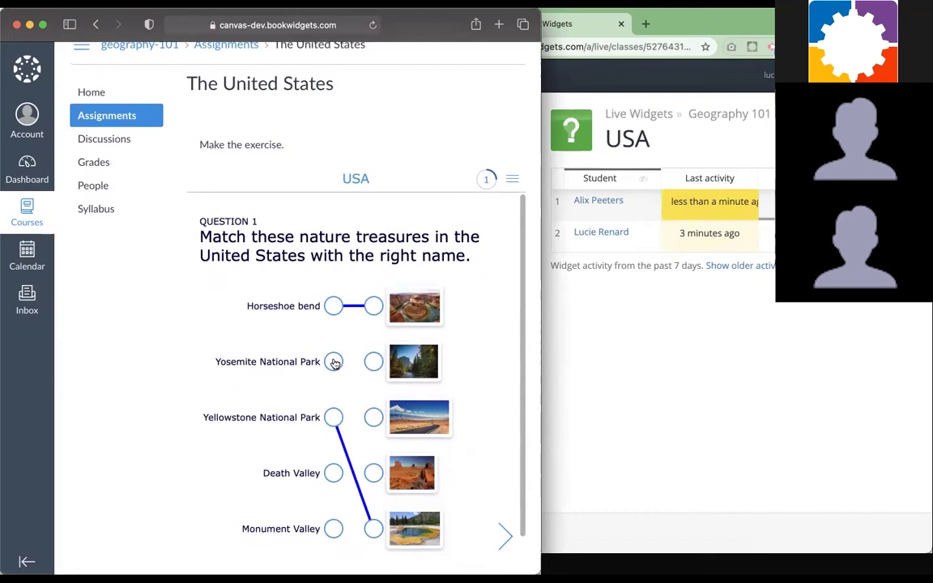
pyautogui.moveTo(335, 359); pyautogui.dragTo(374, 361)
pyautogui.moveTo(332, 474); pyautogui.dragTo(373, 417)
pyautogui.moveTo(334, 528); pyautogui.dragTo(374, 473)
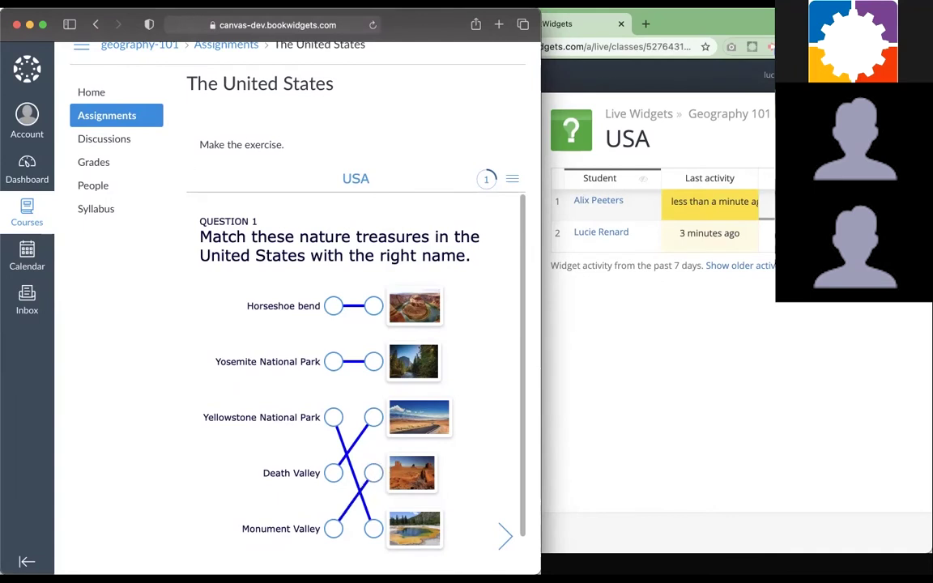
pyautogui.scroll(-1, 417, 370)
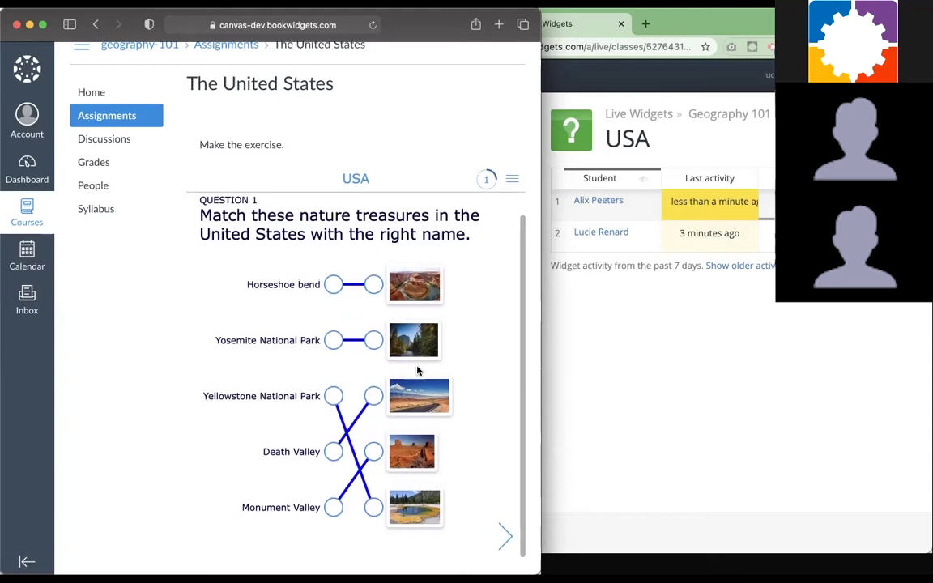
# Review the student's five correct Question 1 matches in Live Widgets, then advance to Question 2
pyautogui.click(613, 205)
pyautogui.click(615, 202)
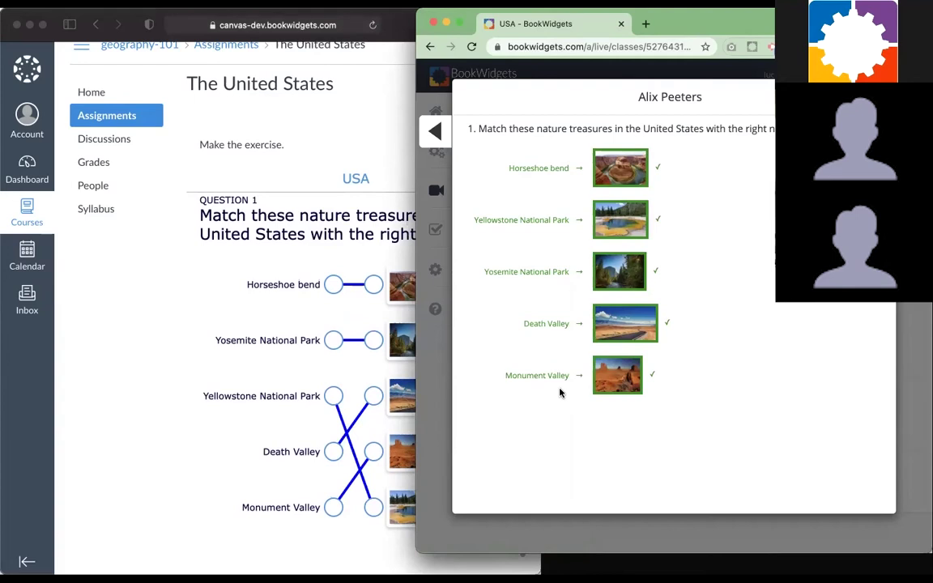
pyautogui.click(316, 395)
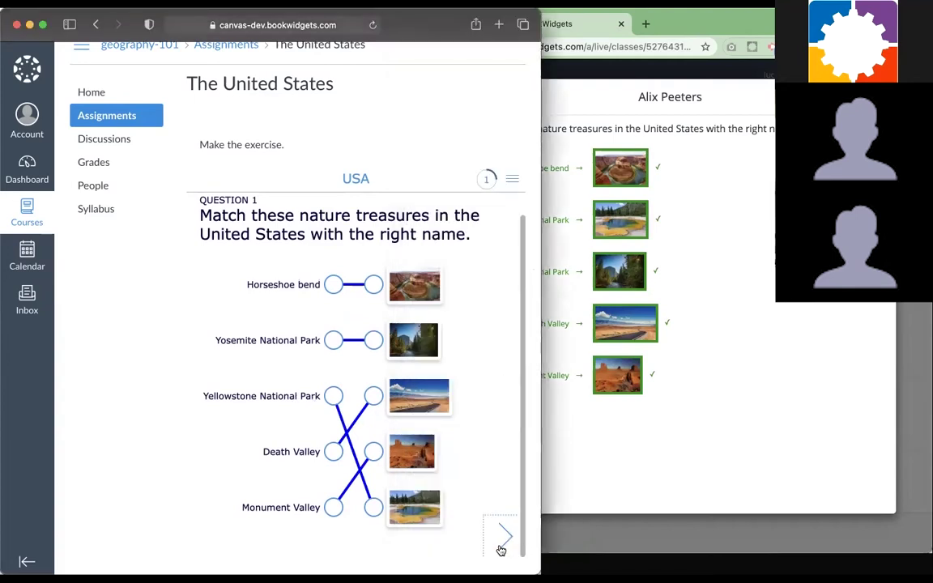
pyautogui.click(502, 538)
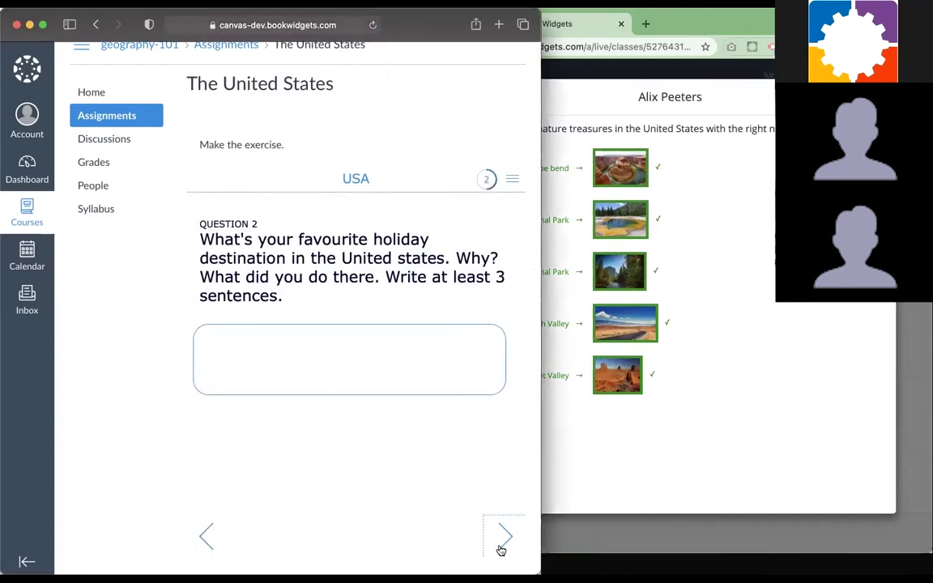
# Answer Question 2 with "Lake Tahoe. I went there skiing once. It's beatiful." and check the live view
pyautogui.click(329, 356)
pyautogui.write('Lake Tahoe')
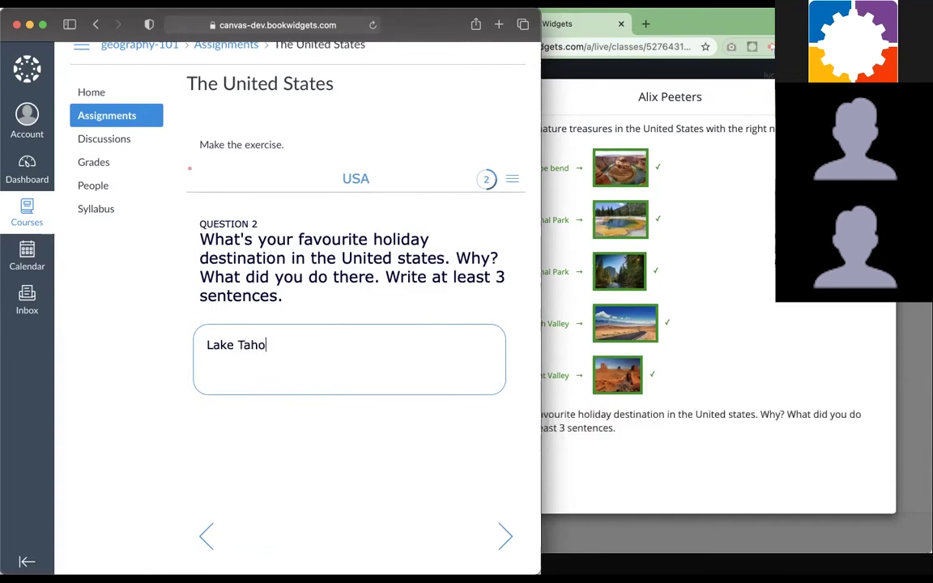
pyautogui.click(605, 429)
pyautogui.click(307, 351)
pyautogui.write('. ')
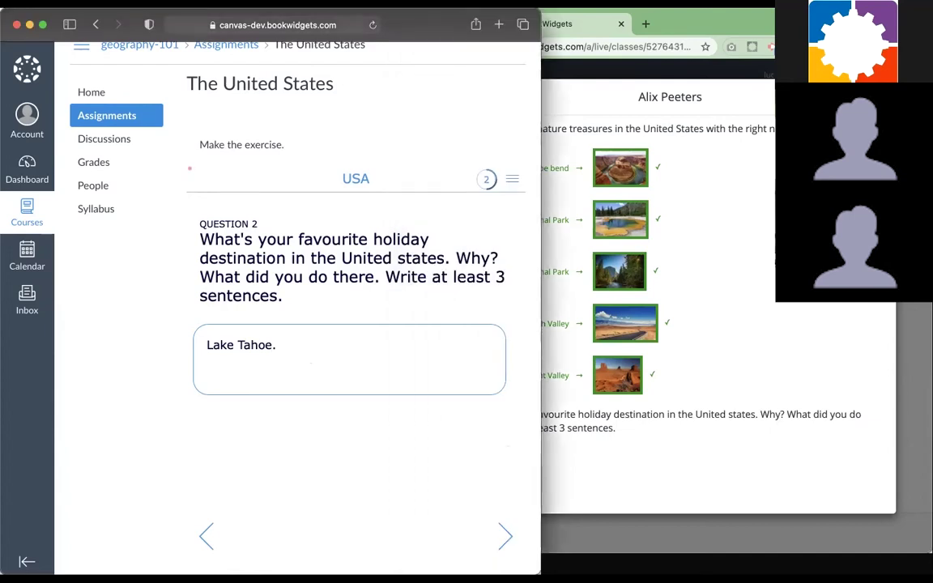
pyautogui.write('I went there')
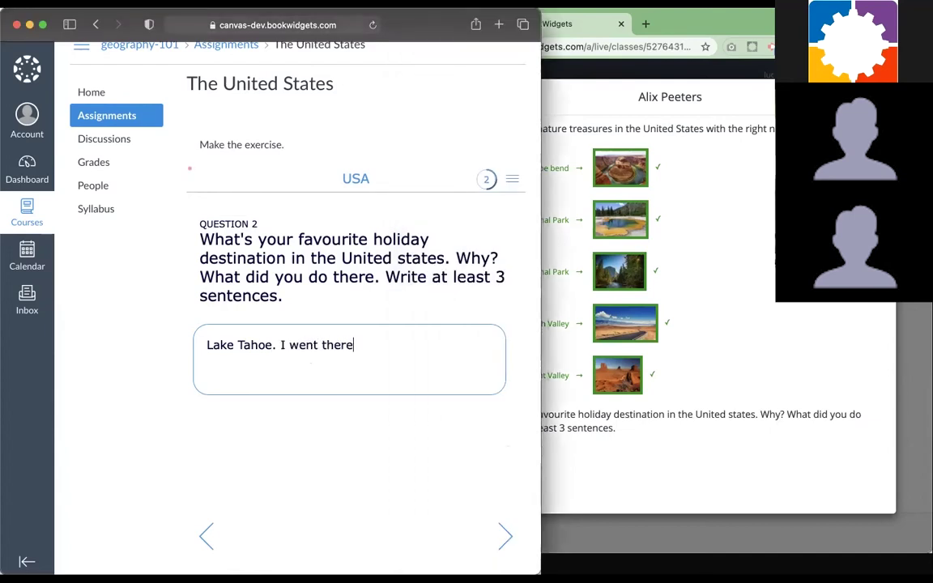
pyautogui.write(' ski')
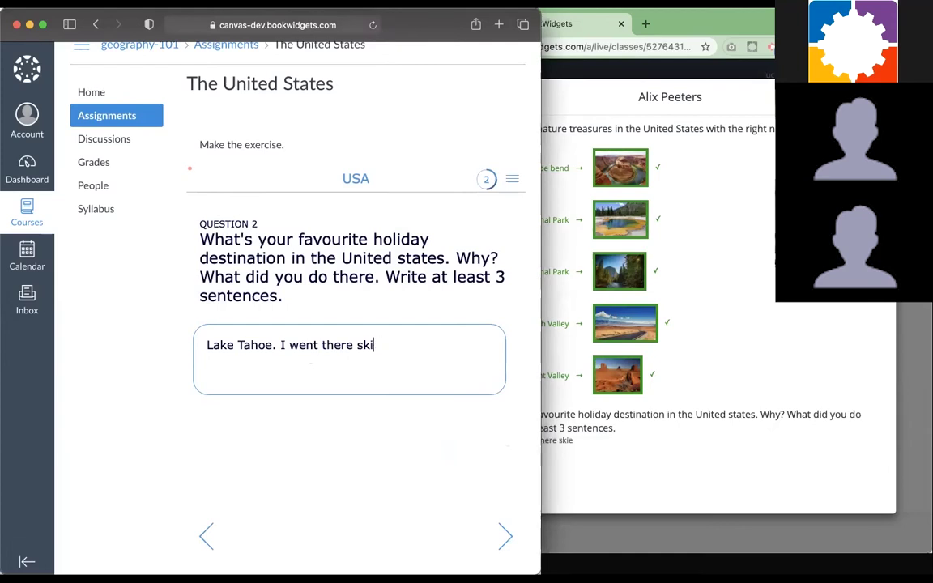
pyautogui.write('eing once. T')
pyautogui.press('BackSpace')
pyautogui.write("It's beau")
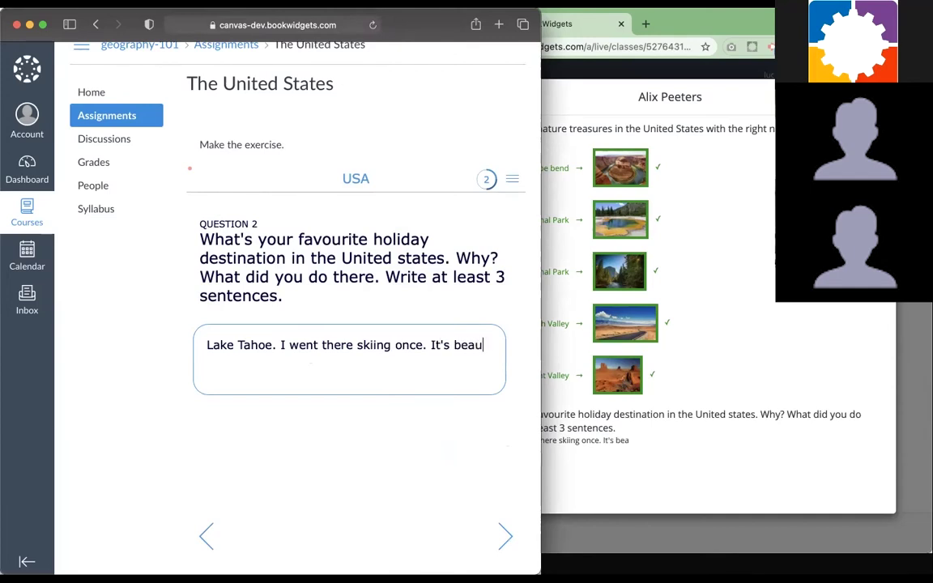
pyautogui.write('tul')
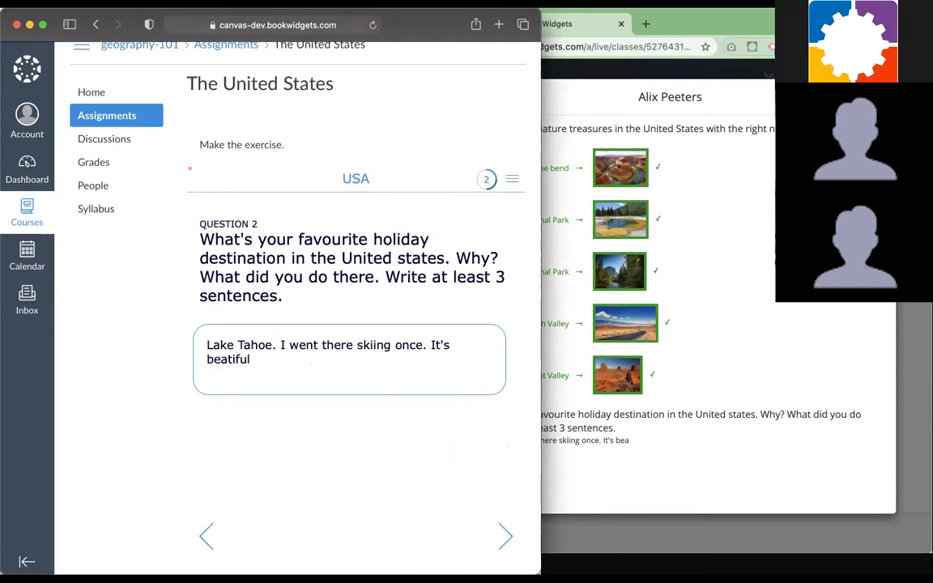
pyautogui.write('.')
pyautogui.click(607, 397)
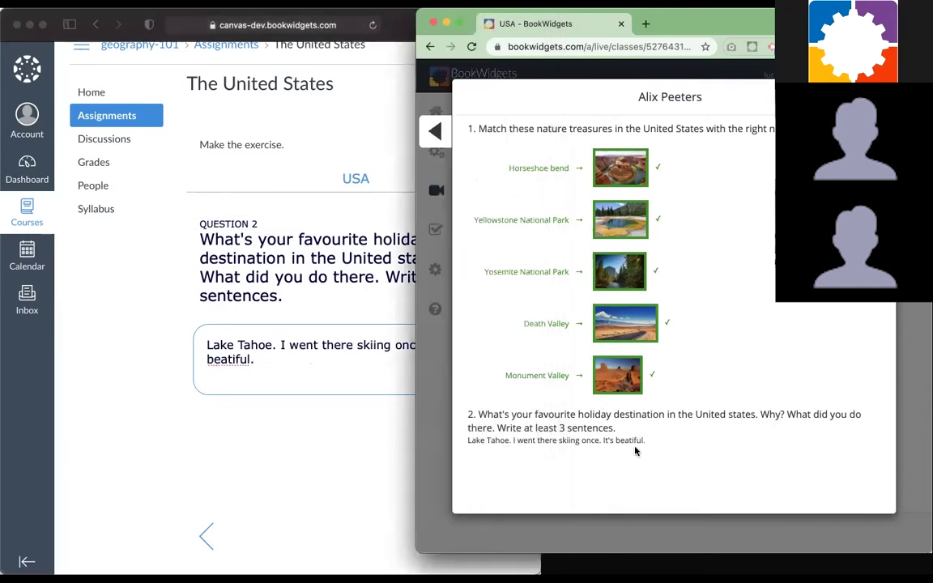
# Answer Question 3 with Denver as Colorado's capital and advance to the map question
pyautogui.click(247, 411)
pyautogui.click(503, 547)
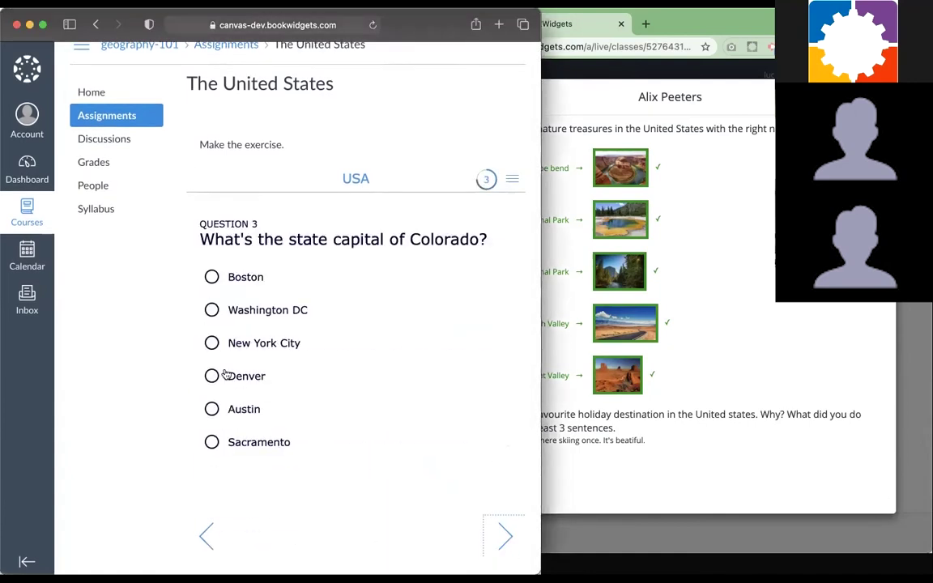
pyautogui.click(211, 376)
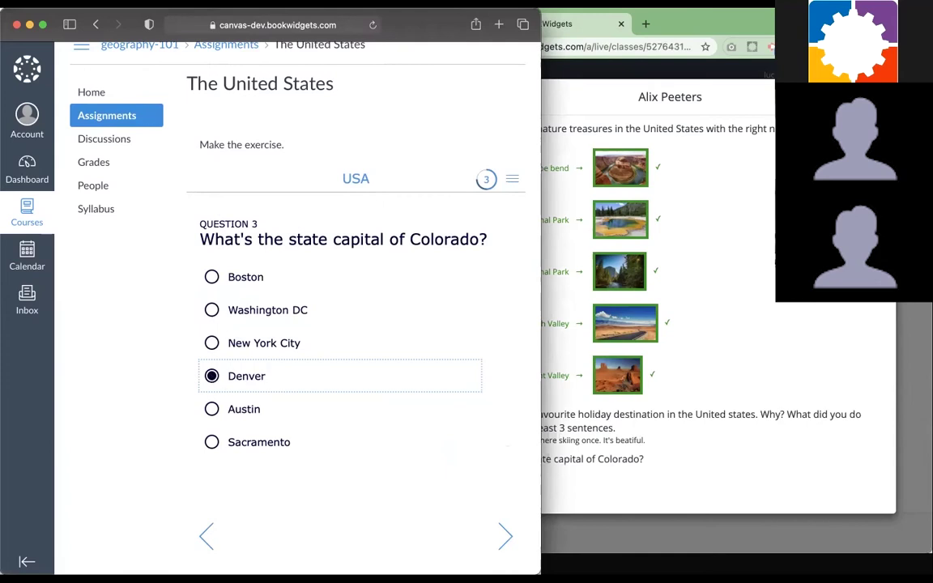
pyautogui.click(503, 546)
# Widen the quiz to show the full map and label states 1 and 2 Texas and Florida
pyautogui.scroll(-1, 685, 397)
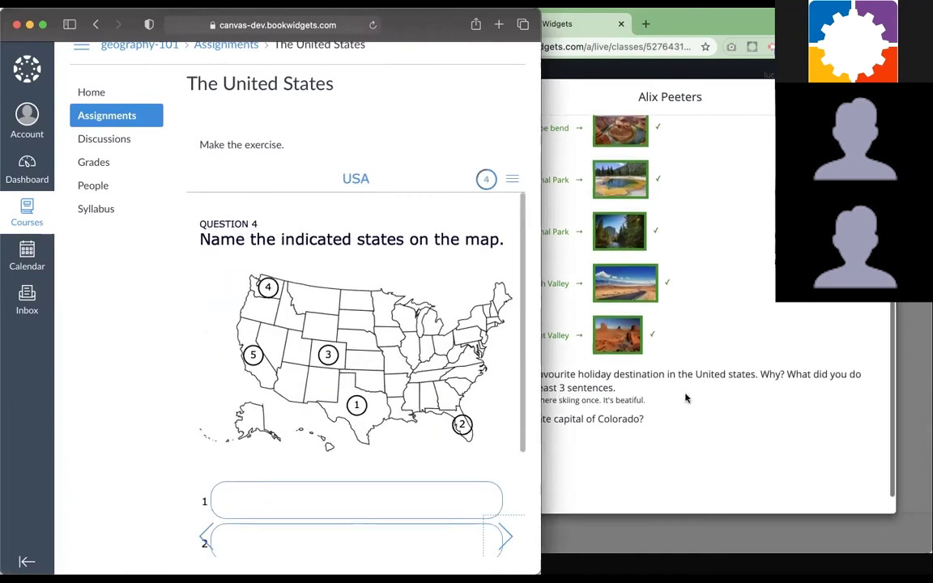
pyautogui.moveTo(541, 303); pyautogui.dragTo(433, 324)
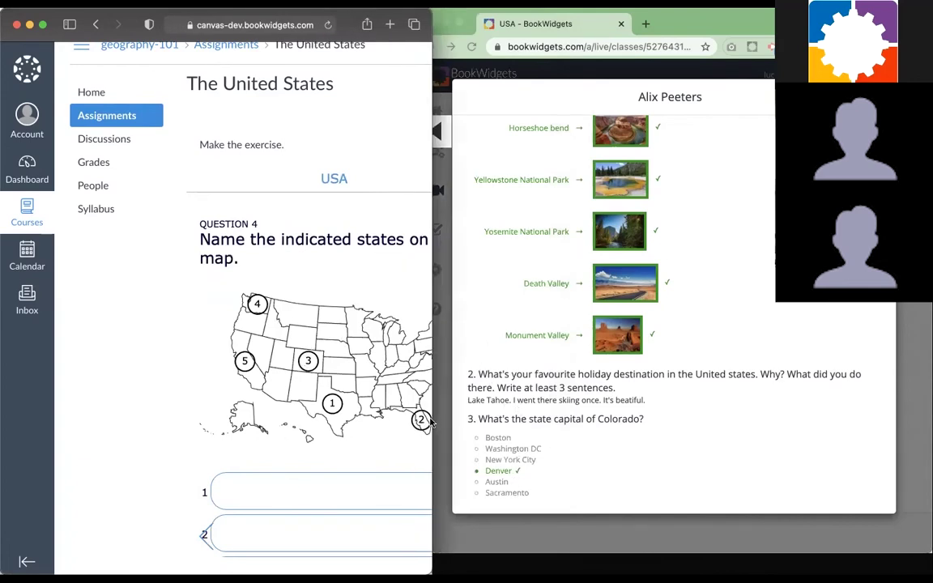
pyautogui.moveTo(430, 362); pyautogui.dragTo(628, 377)
pyautogui.scroll(-5, 372, 337)
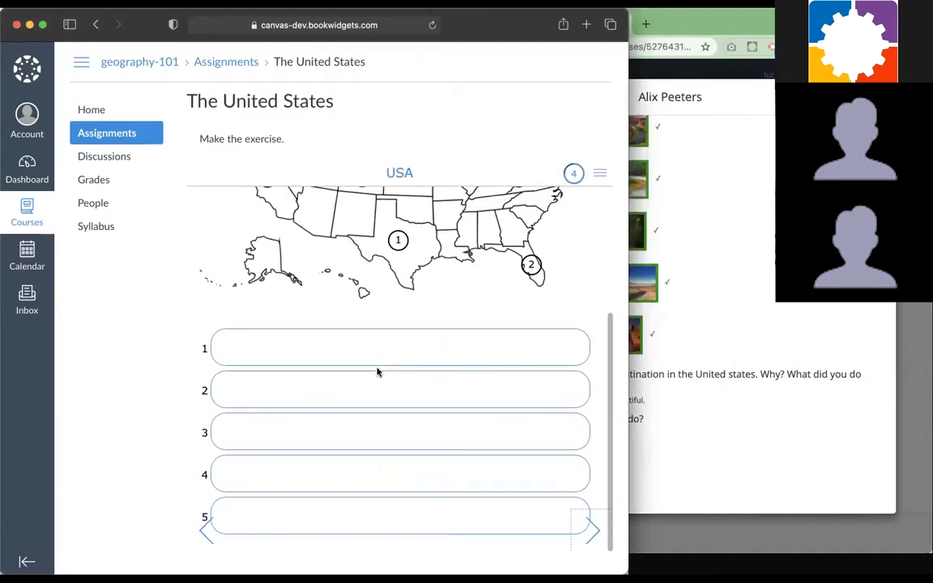
pyautogui.click(365, 341)
pyautogui.scroll(3, 365, 341)
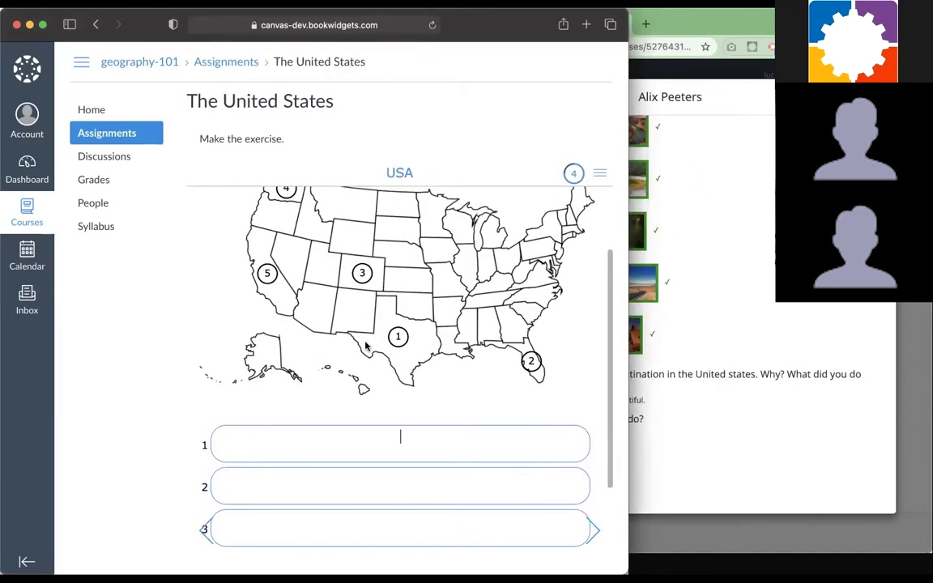
pyautogui.write('Texas')
pyautogui.click(391, 484)
pyautogui.write('Florida')
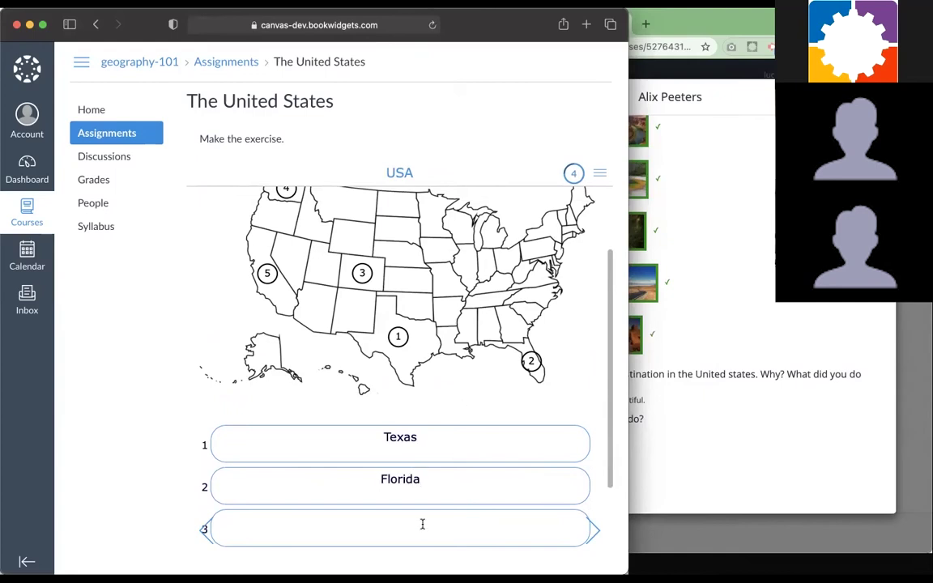
# Label state 3 on the map as Utah
pyautogui.click(423, 523)
pyautogui.scroll(2, 365, 303)
pyautogui.write('Uth')
pyautogui.press('BackSpace')
pyautogui.write('a')
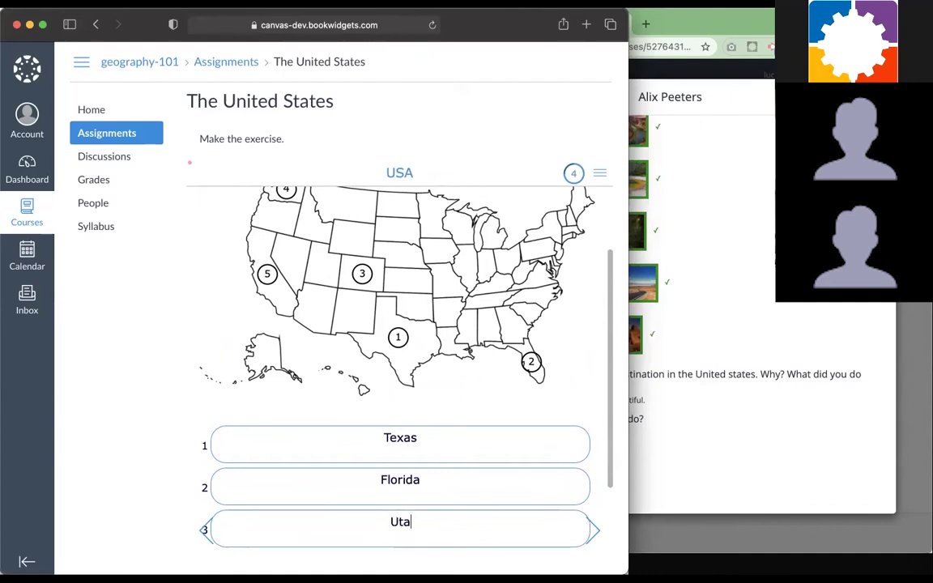
pyautogui.write('h')
pyautogui.scroll(-1, 381, 267)
pyautogui.scroll(-2, 381, 267)
# Label states 4 and 5 as "Washinton" and California
pyautogui.click(376, 482)
pyautogui.scroll(2, 376, 481)
pyautogui.scroll(-2, 378, 483)
pyautogui.write('Washin')
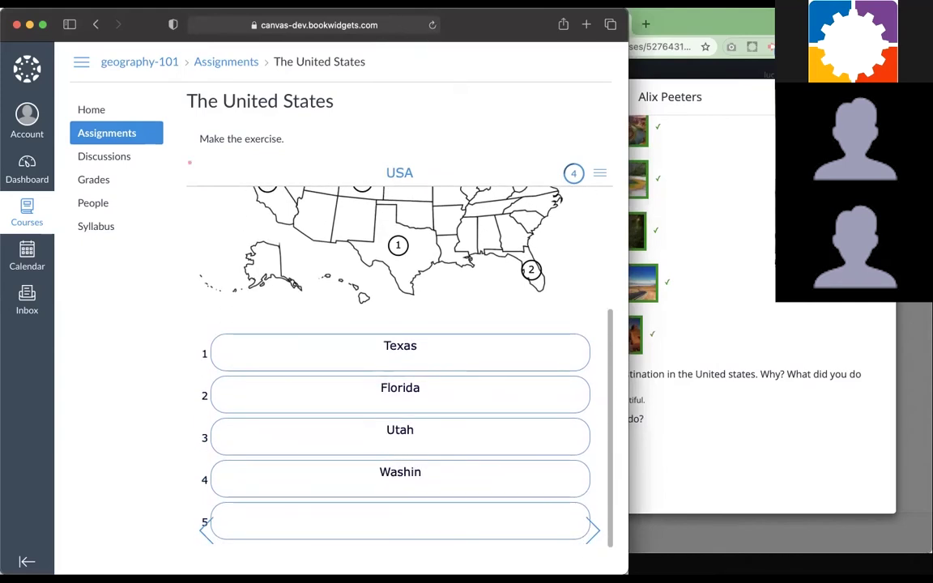
pyautogui.write('ton')
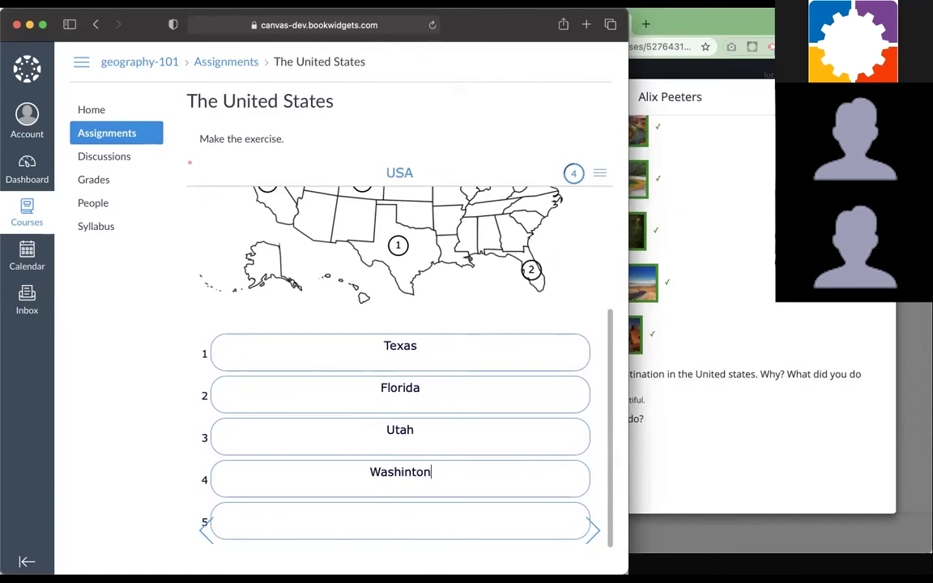
pyautogui.click(412, 530)
pyautogui.scroll(2, 415, 375)
pyautogui.scroll(-2, 415, 372)
pyautogui.write('Califor')
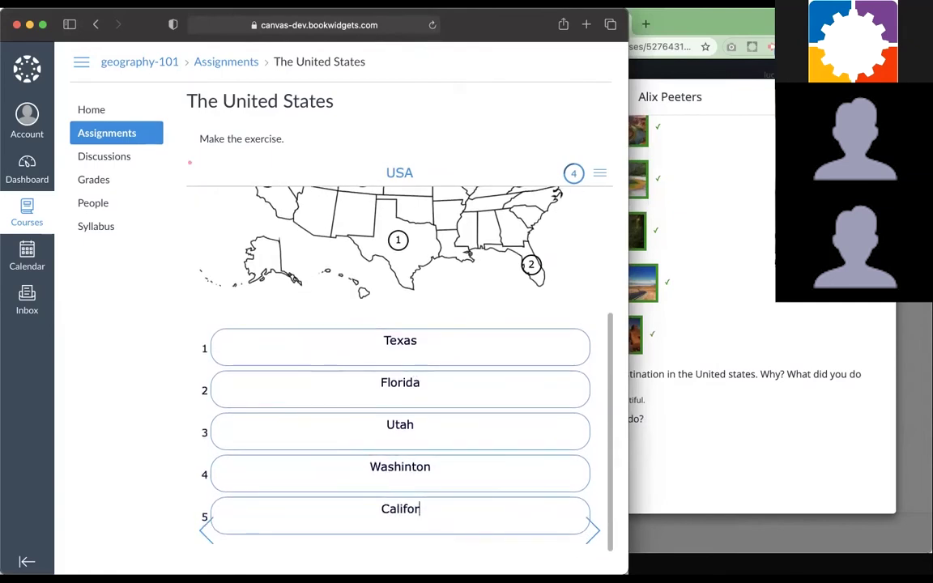
pyautogui.write('nia')
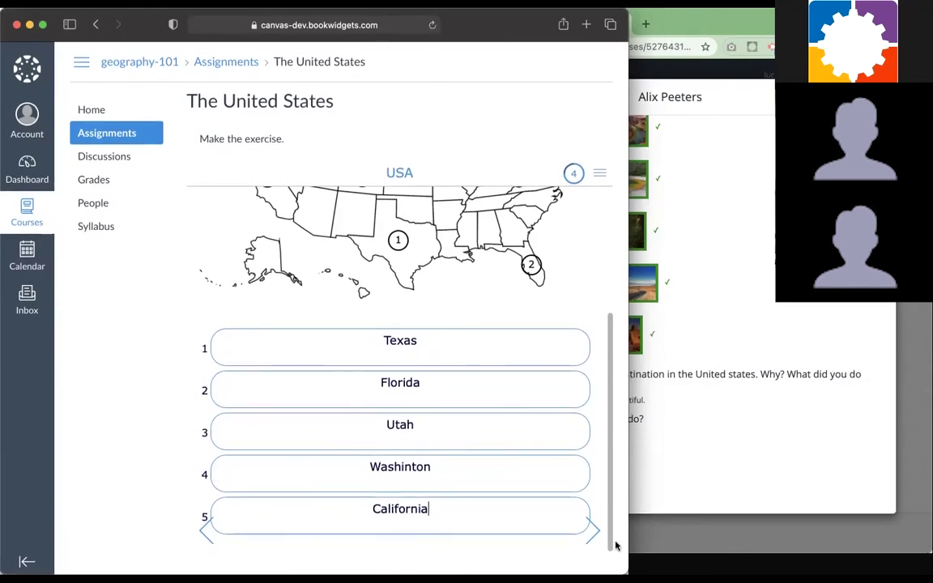
# Submit the finished USA quiz and confirm the Sent successfully dialog with Ok
pyautogui.click(591, 549)
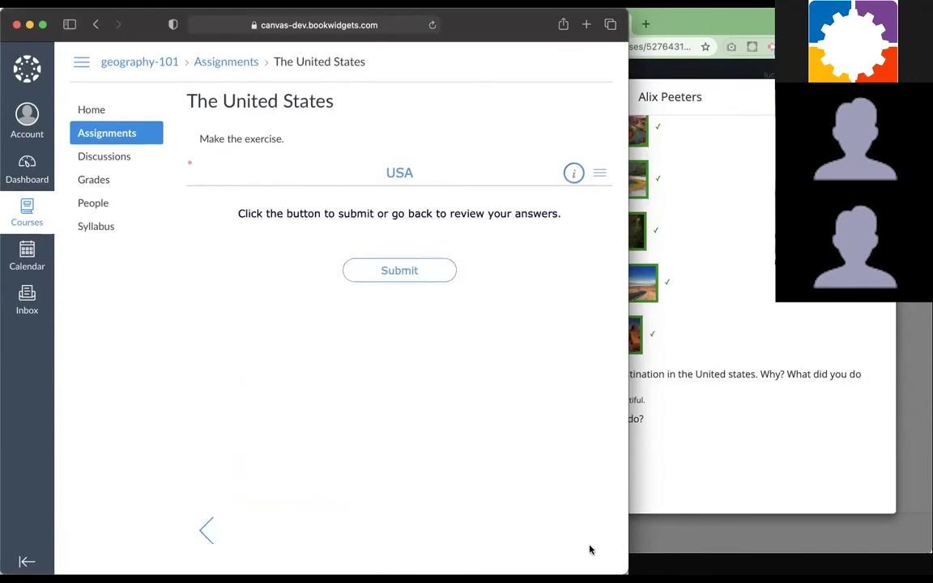
pyautogui.click(408, 270)
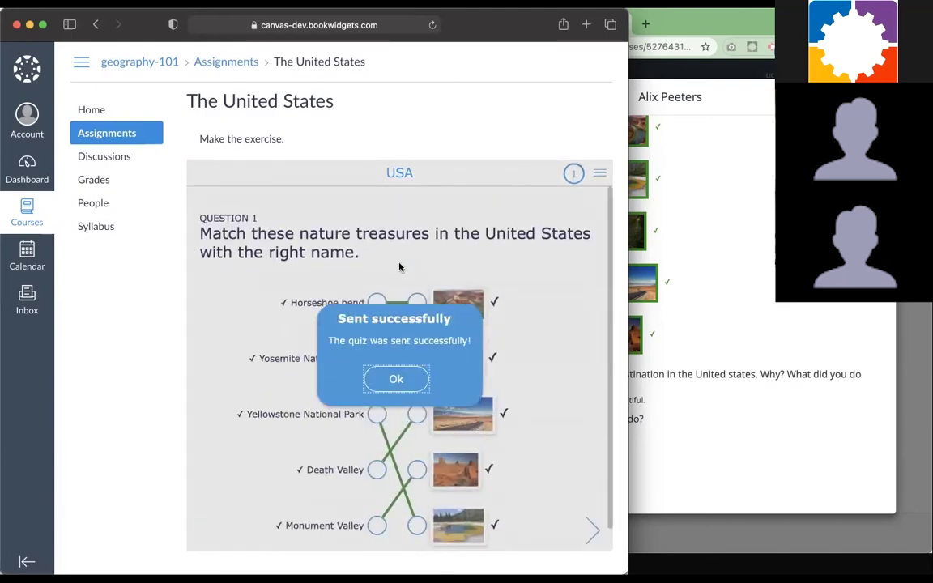
pyautogui.click(396, 381)
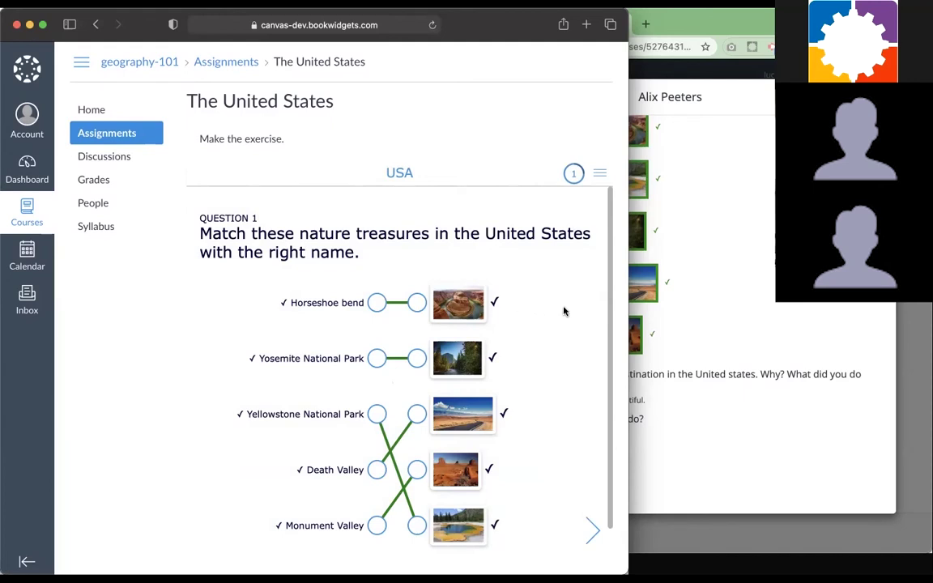
# Switch to the teacher's Chrome window and show geography-101's Assignments list
pyautogui.press('super+Tab')
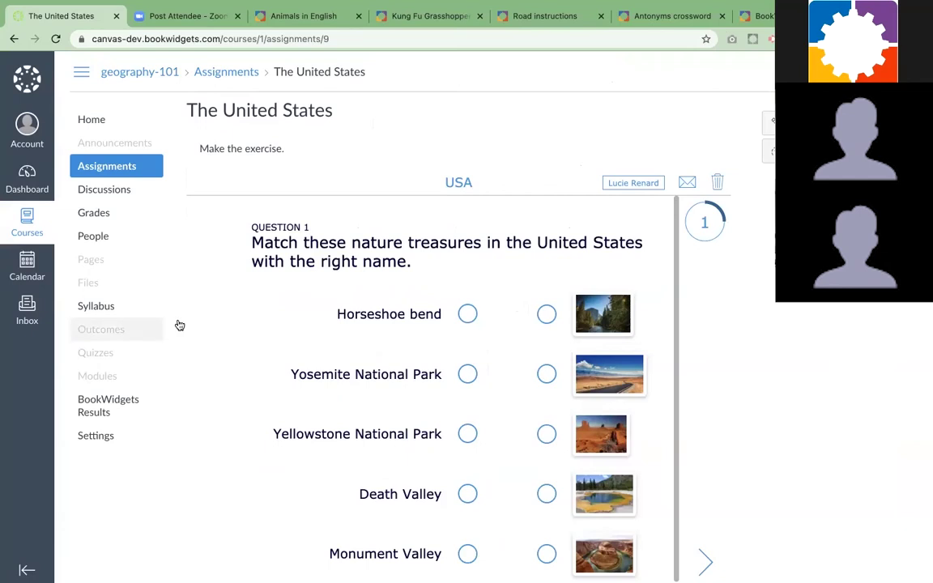
pyautogui.click(120, 171)
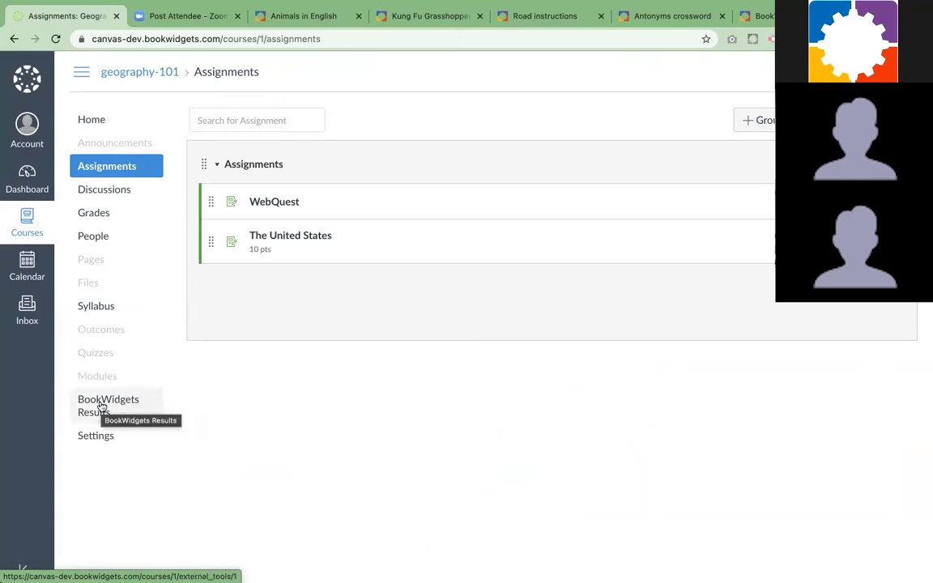
# Open BookWidgets Results for the course and select the (No class) group
pyautogui.click(101, 407)
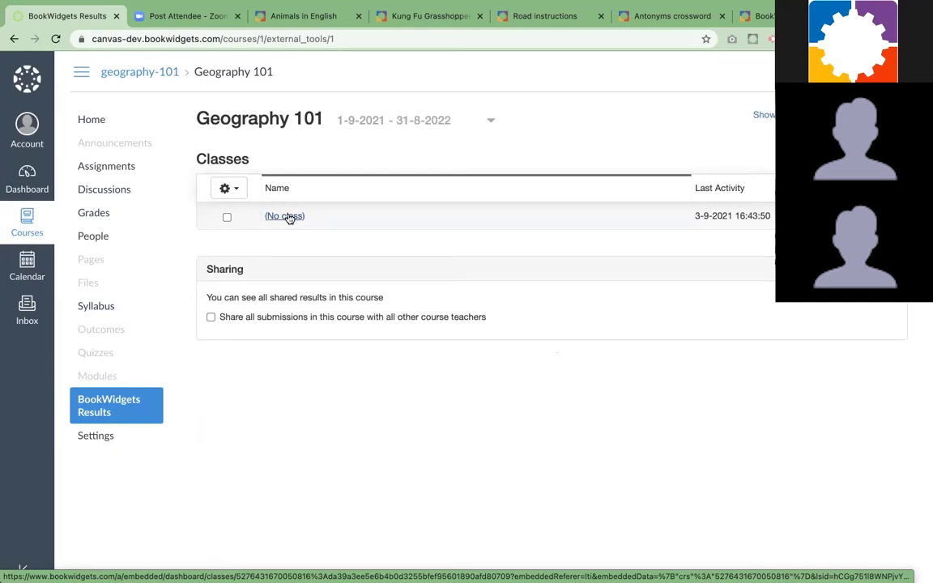
pyautogui.click(289, 216)
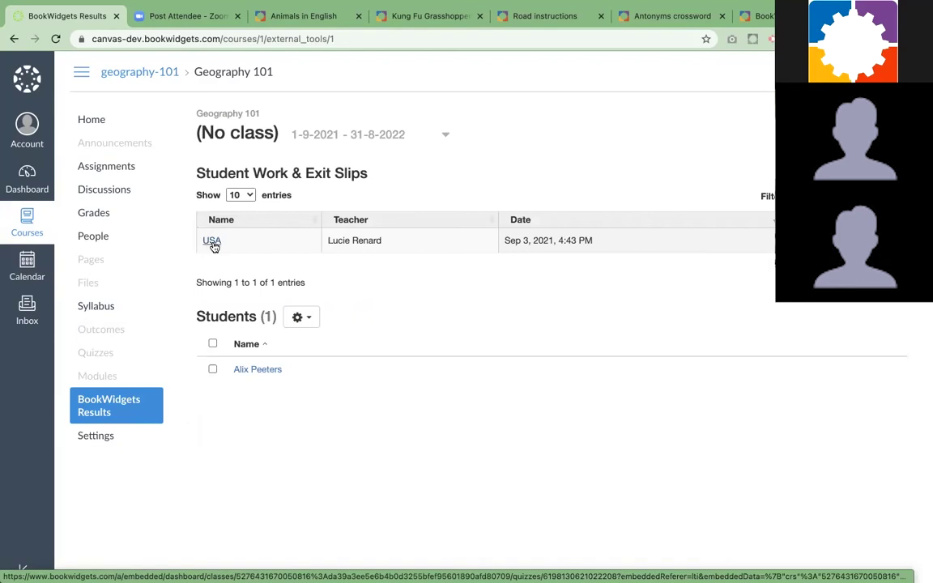
# Open the USA quiz results showing the student's 9/14 score
pyautogui.click(212, 242)
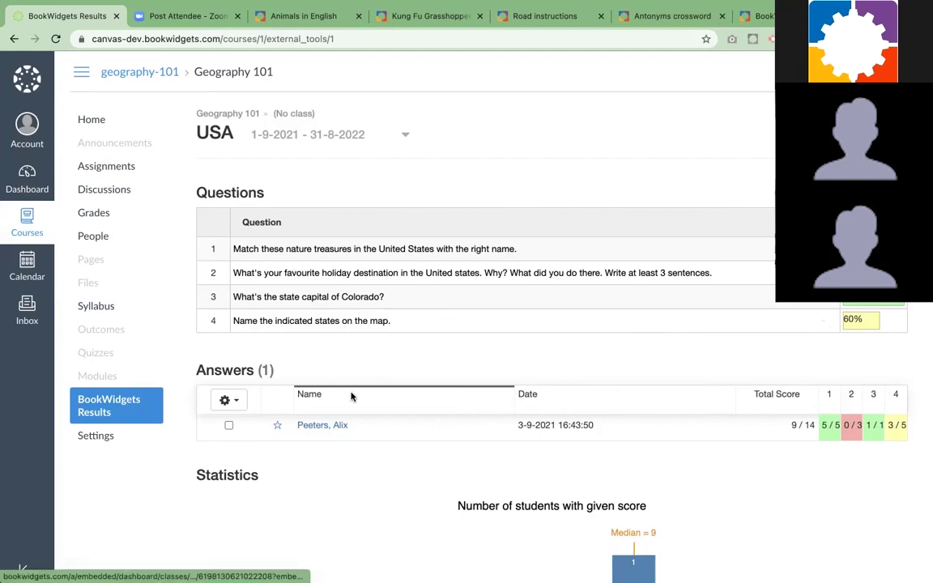
# Open the student's individual answers and add the comment 'Good job!' under question 1's matches
pyautogui.click(325, 428)
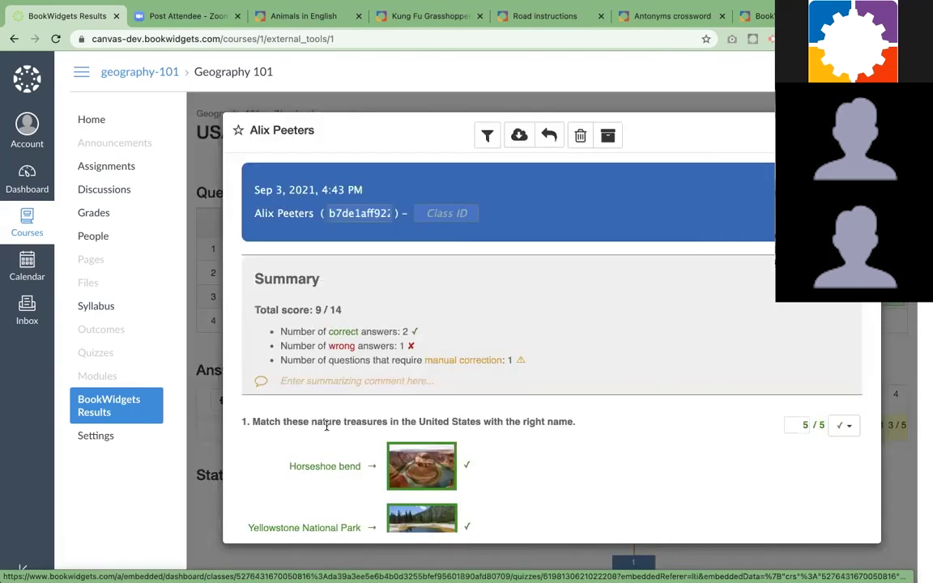
pyautogui.scroll(-1, 422, 358)
pyautogui.scroll(-1, 422, 359)
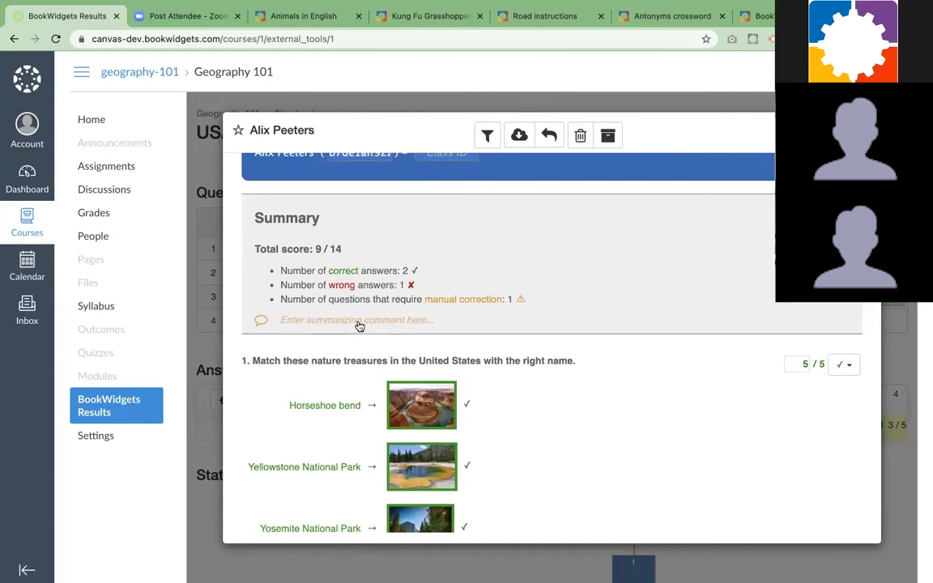
pyautogui.scroll(-3, 357, 320)
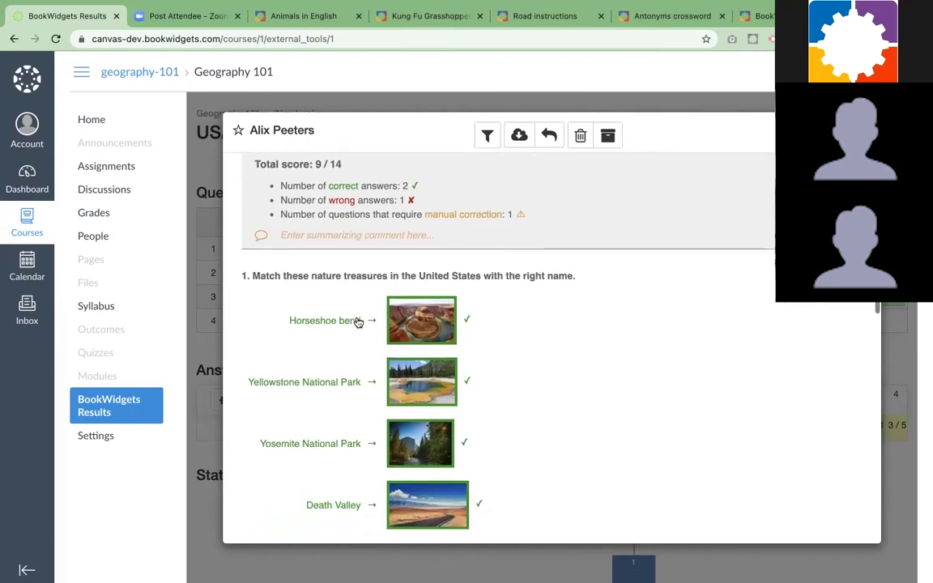
pyautogui.scroll(-4, 357, 320)
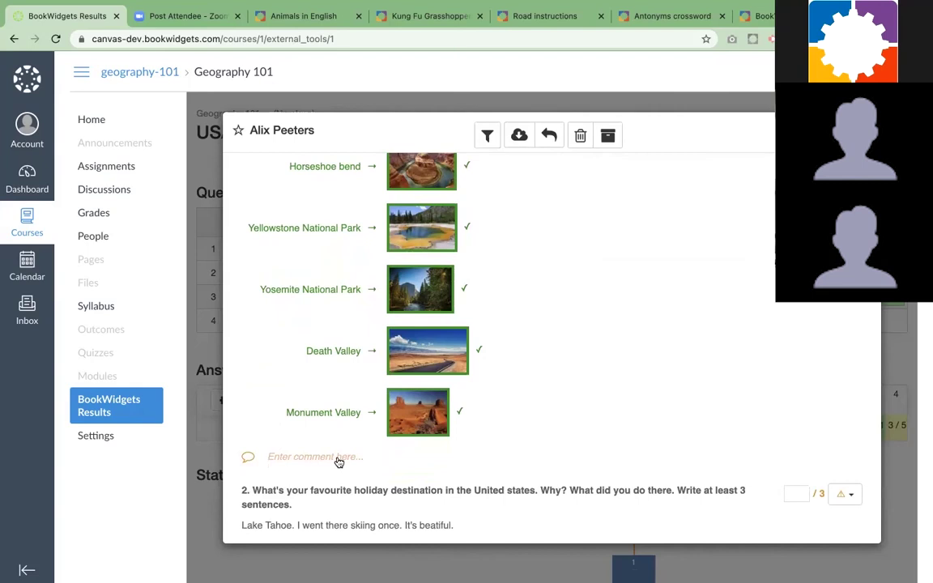
pyautogui.scroll(-2, 337, 461)
pyautogui.click(306, 382)
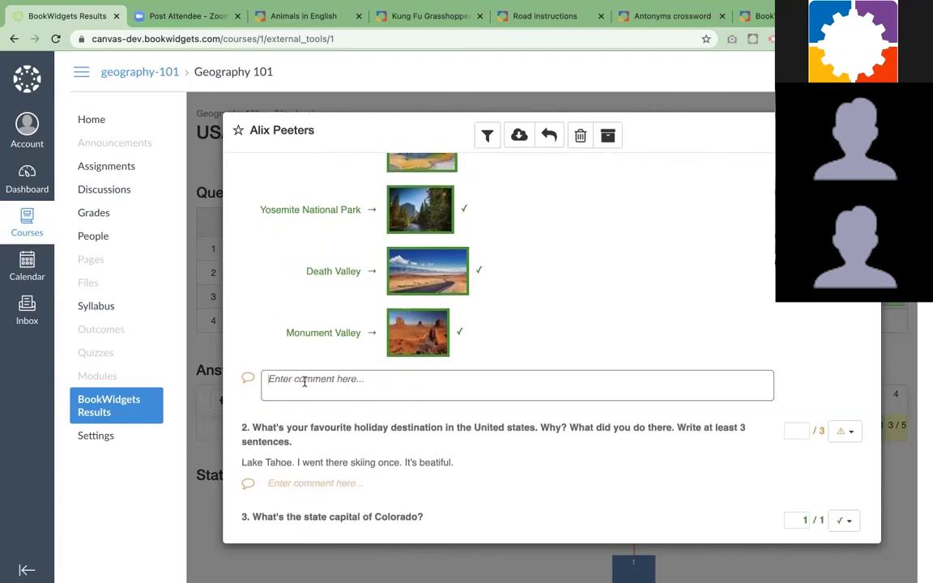
pyautogui.write('Good job!')
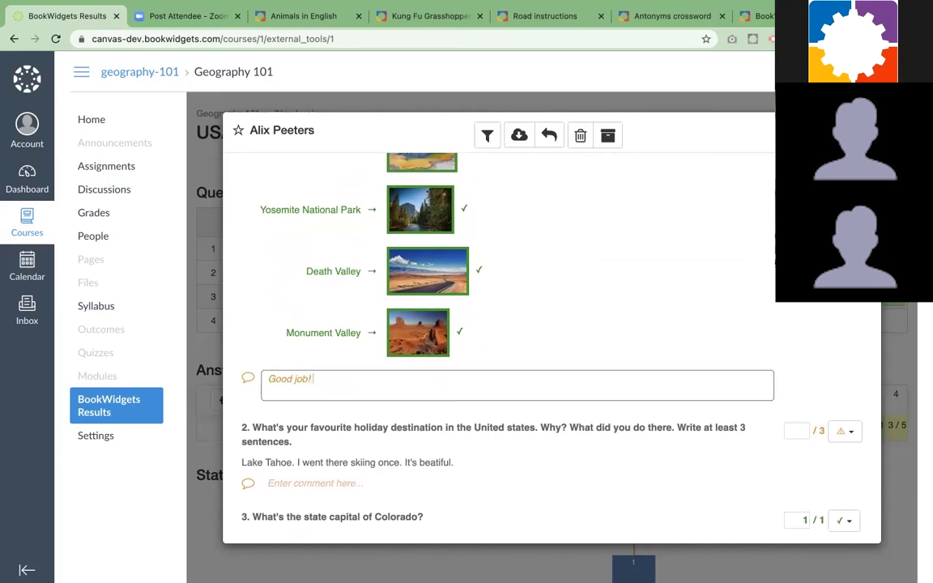
pyautogui.scroll(-3, 672, 380)
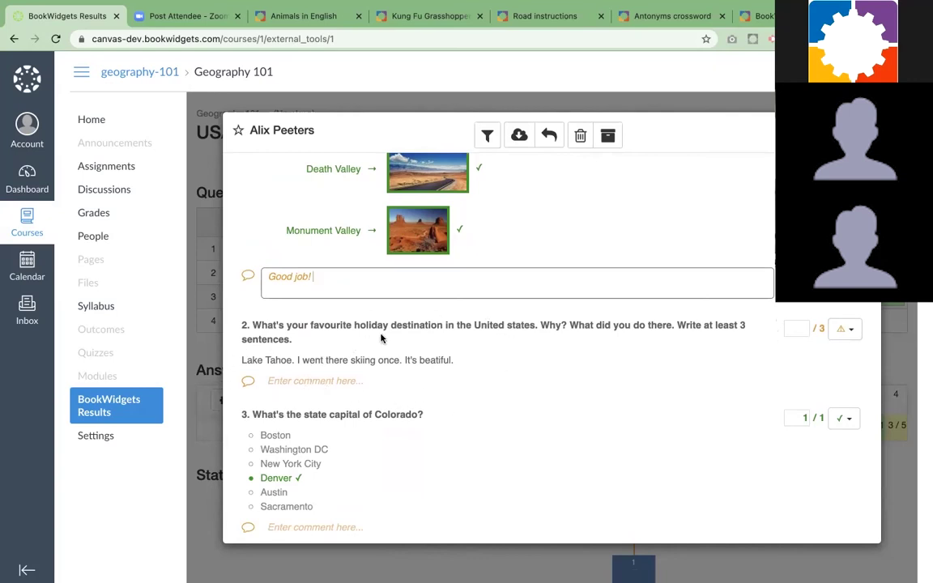
# Annotate the misspelled 'beatiful' with 'Spelling!' and score question 2 at 2.5 / 3
pyautogui.doubleClick(438, 362)
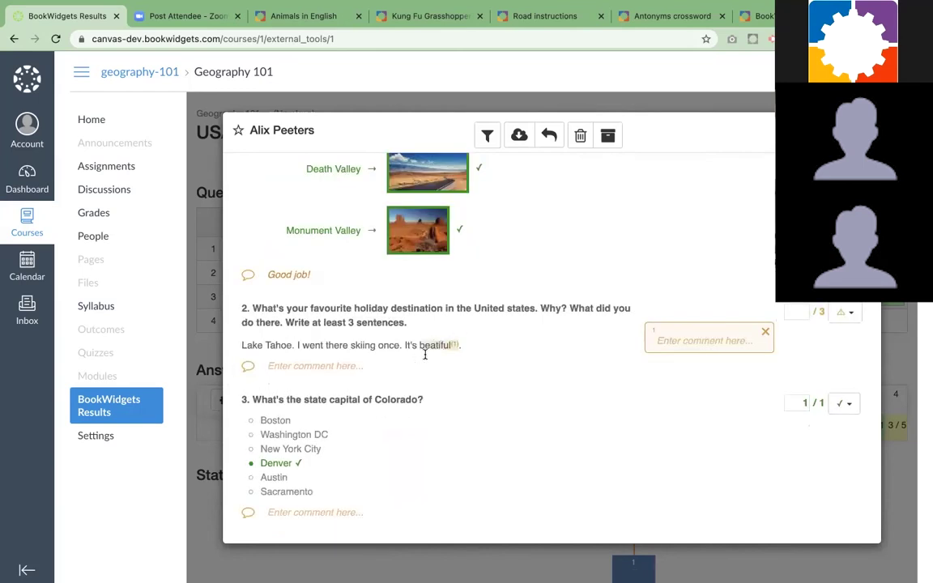
pyautogui.click(690, 344)
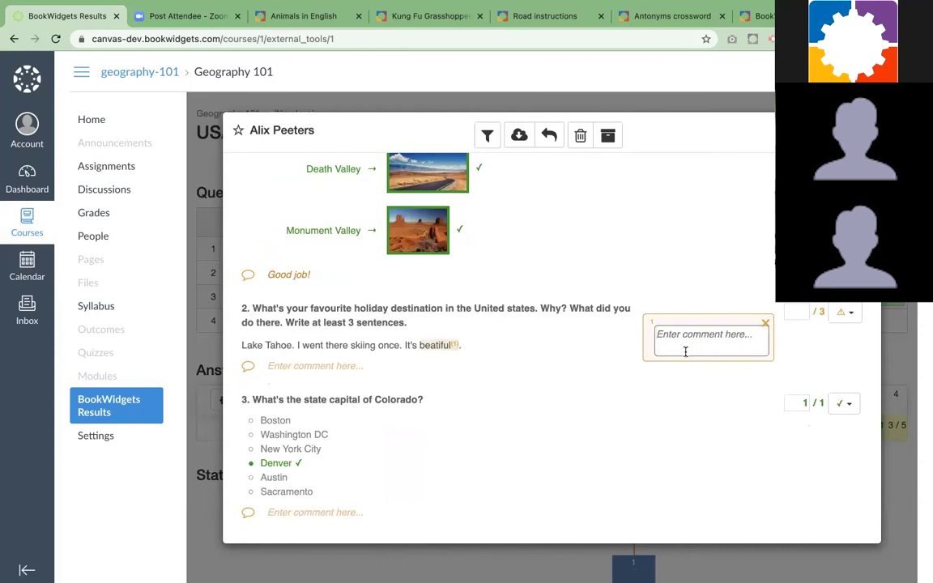
pyautogui.write('Spelling!')
pyautogui.click(796, 312)
pyautogui.write('2.5')
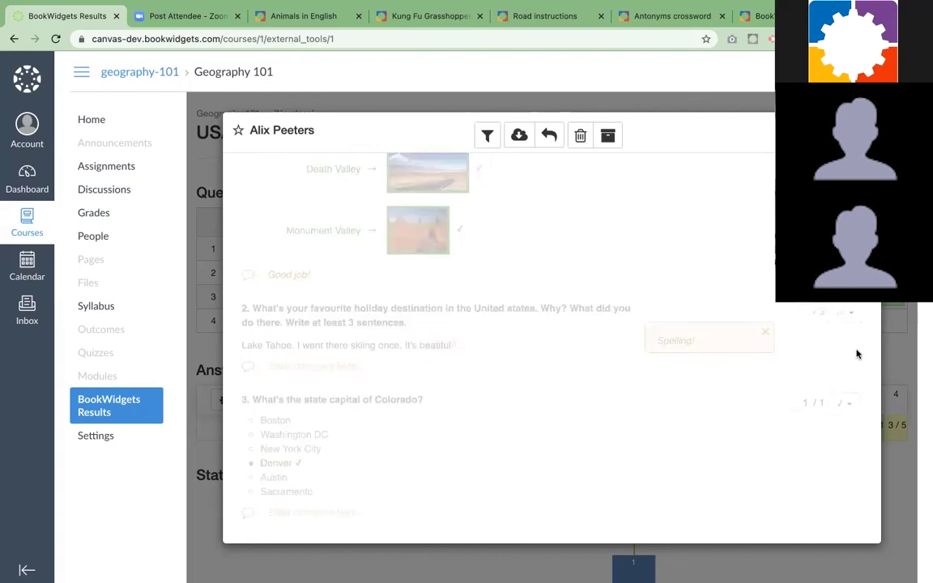
pyautogui.click(770, 316)
# Add a 'Spelling!' comment on the answer 'Washinton', then return to the Summary
pyautogui.scroll(-2, 584, 433)
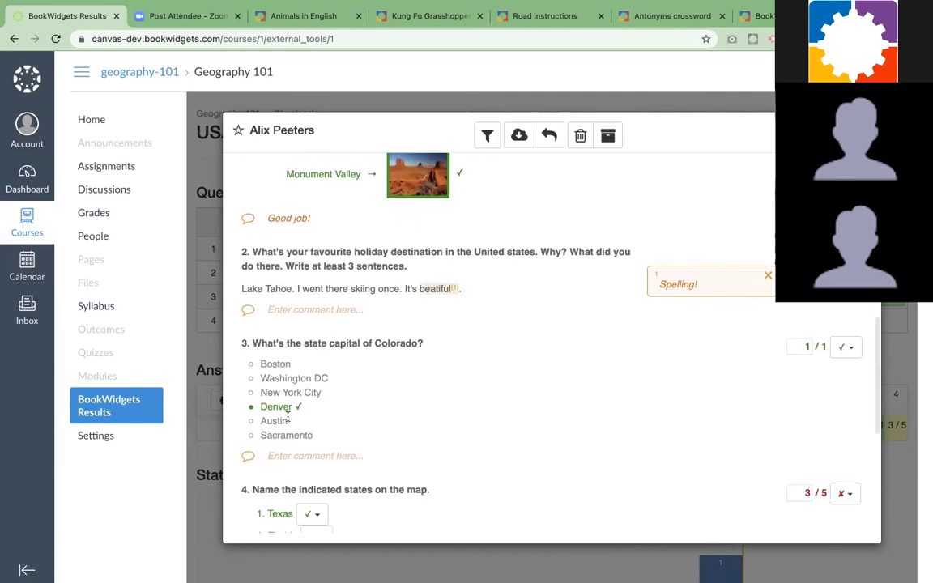
pyautogui.scroll(-3, 316, 433)
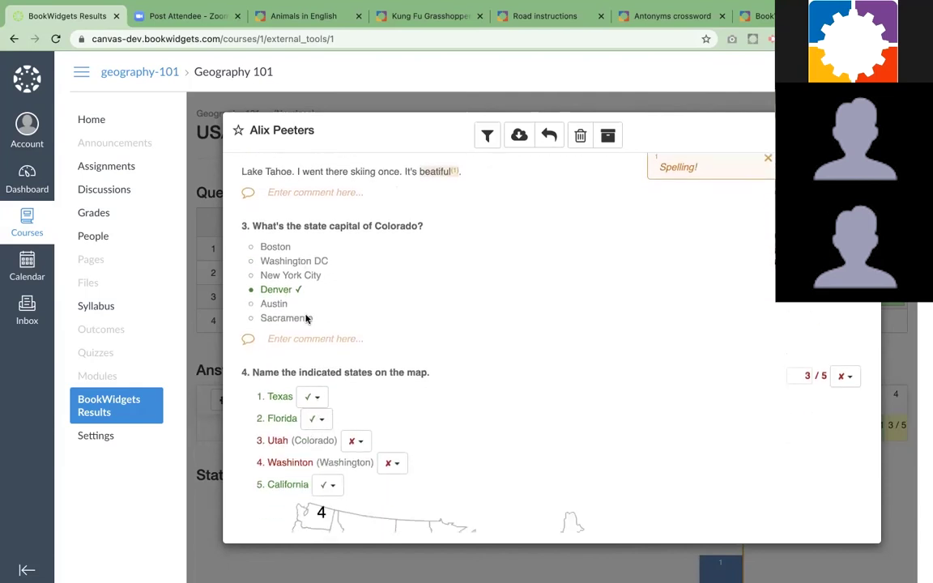
pyautogui.scroll(-3, 365, 318)
pyautogui.scroll(-2, 360, 391)
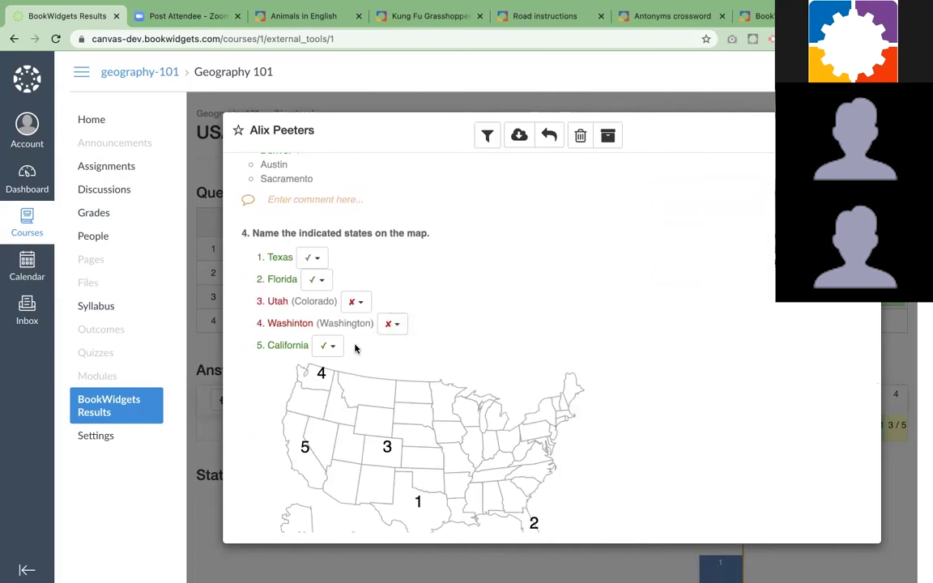
pyautogui.moveTo(267, 323); pyautogui.dragTo(313, 323)
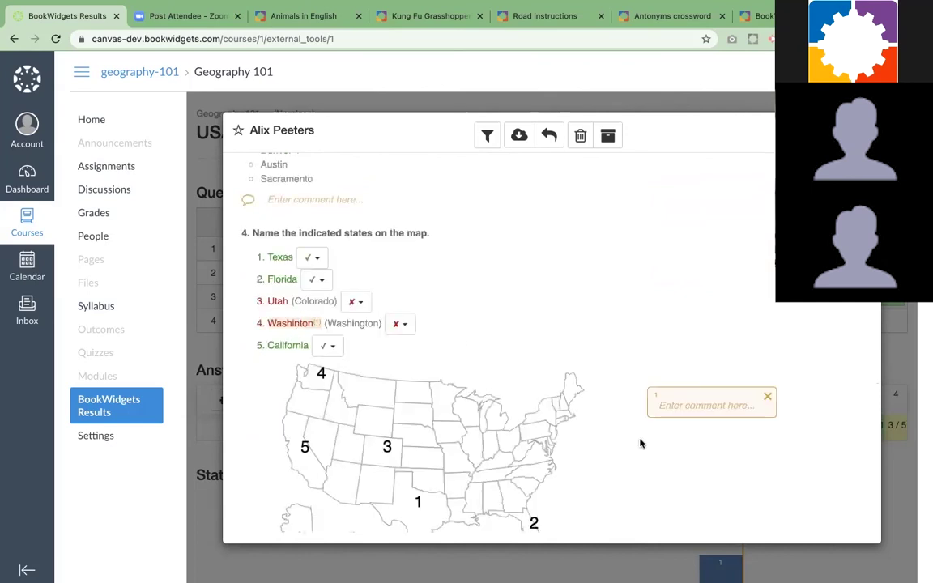
pyautogui.click(666, 401)
pyautogui.write('Spell')
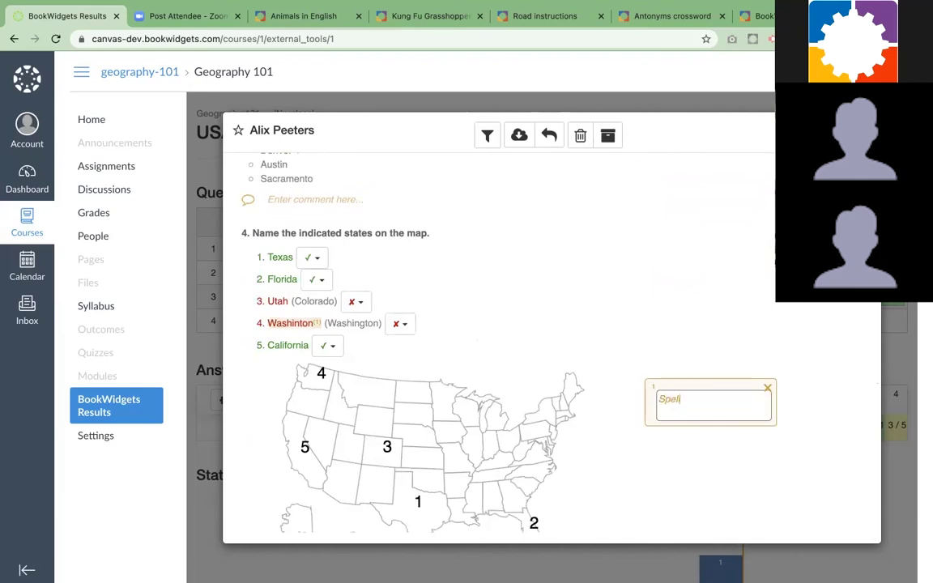
pyautogui.write('ing!')
pyautogui.press('Return')
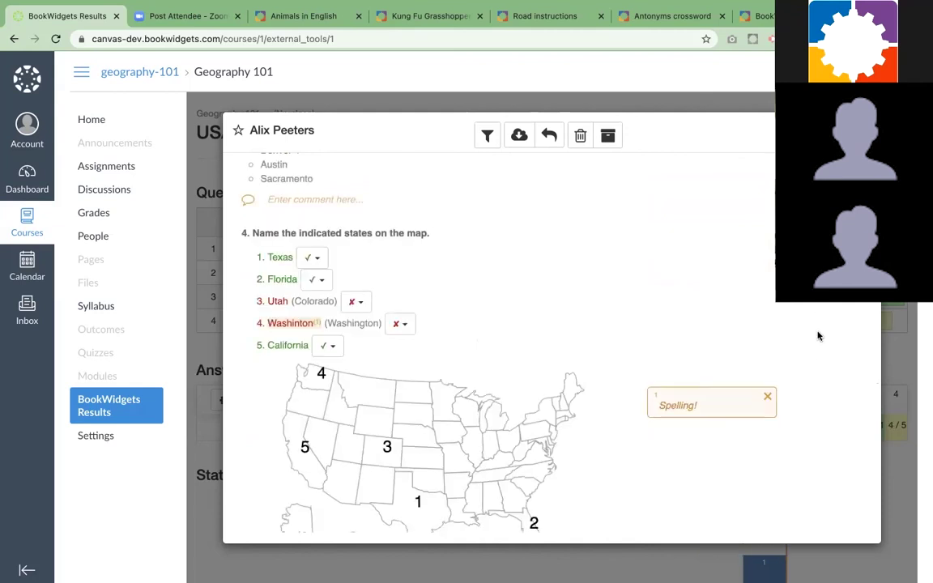
pyautogui.scroll(-2, 817, 336)
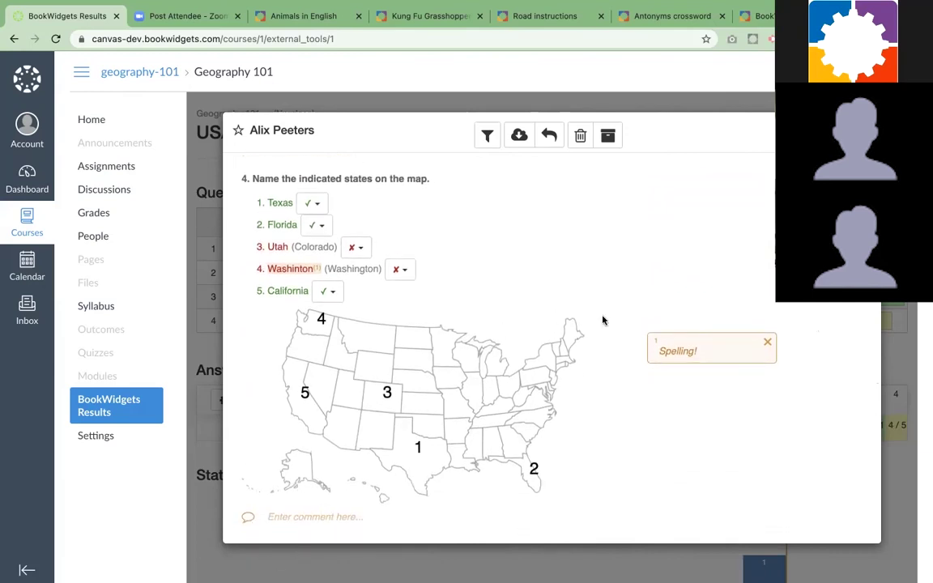
pyautogui.scroll(3, 650, 348)
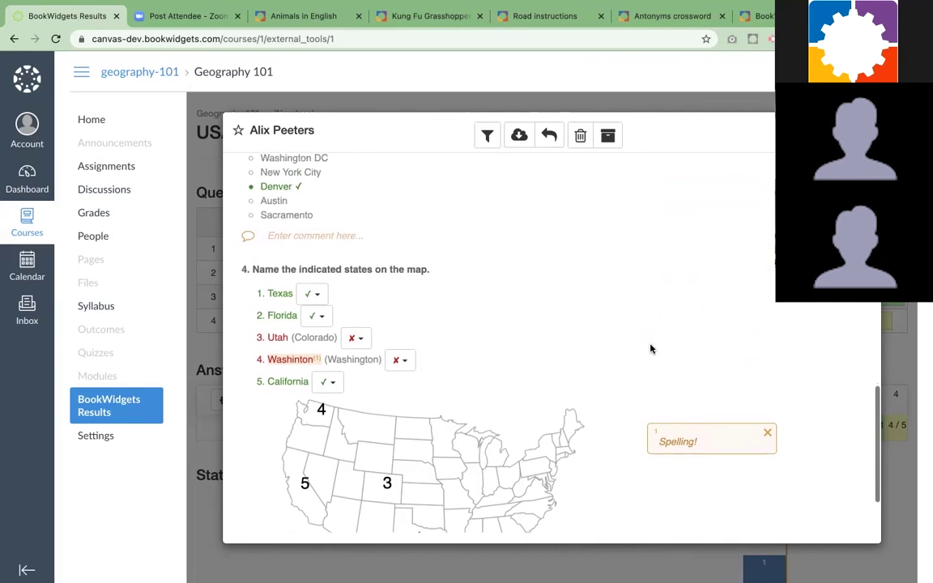
pyautogui.scroll(3, 650, 348)
pyautogui.scroll(5, 650, 348)
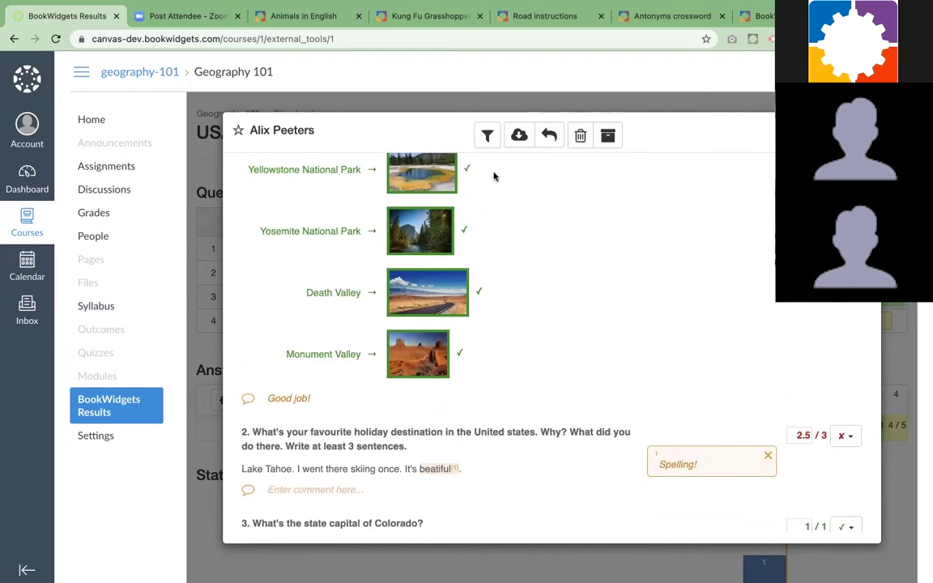
pyautogui.scroll(4, 495, 191)
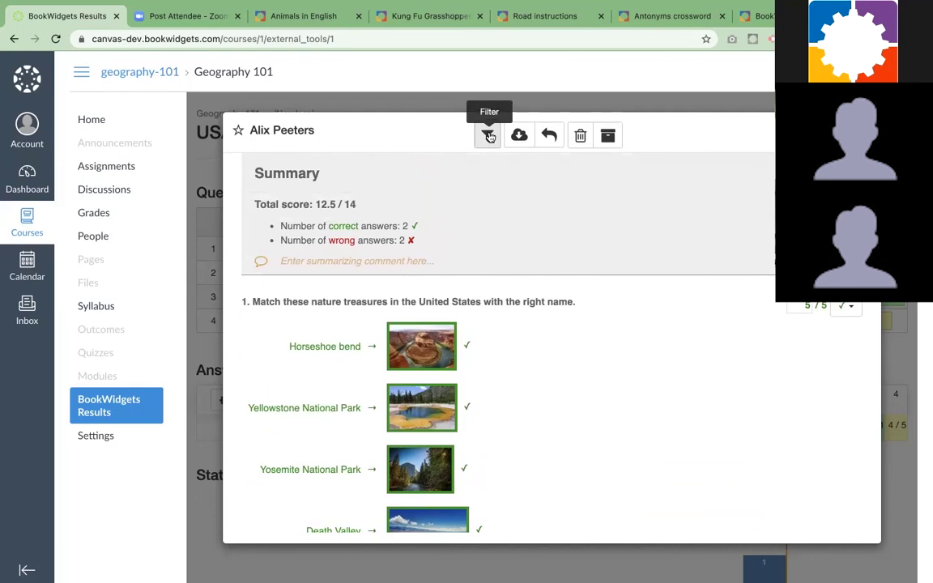
# Hide the correctly answered questions, then close the student's answer sheet
pyautogui.click(489, 135)
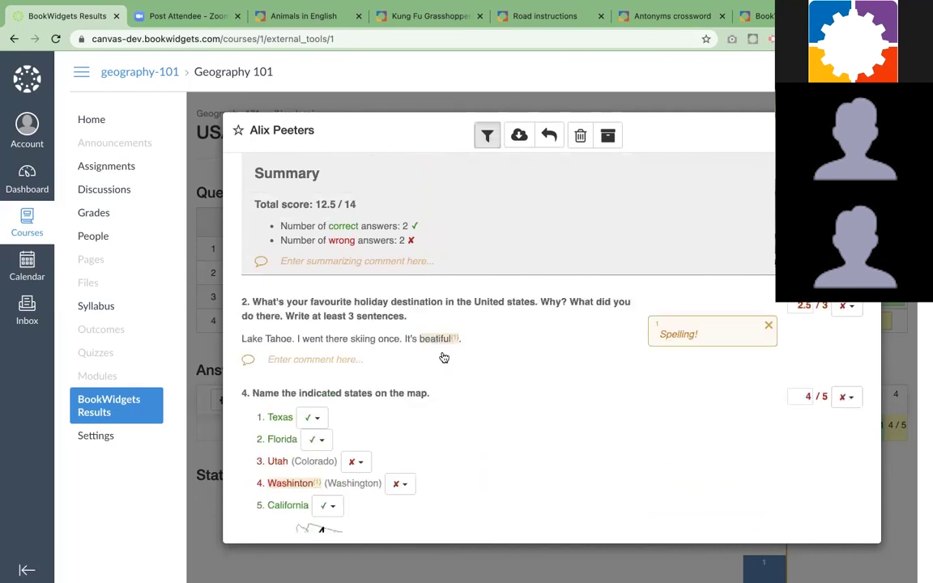
pyautogui.scroll(-5, 441, 358)
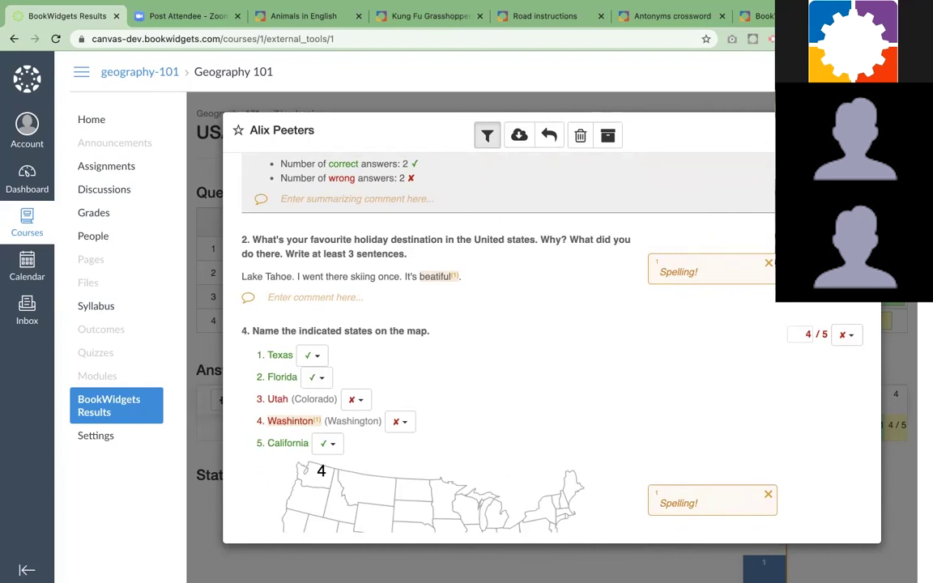
pyautogui.press('Escape')
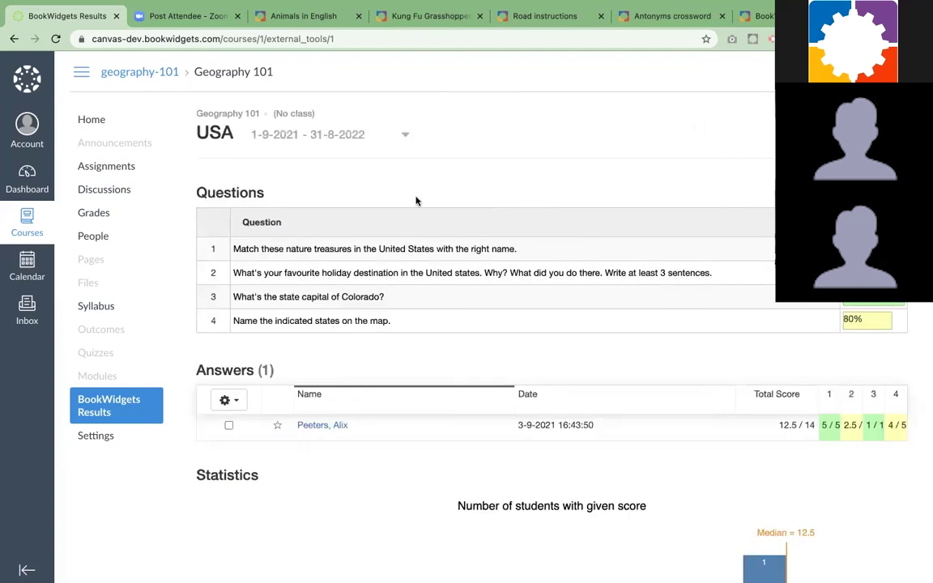
# Review question 1's results with correct answers shown and identical answers grouped
pyautogui.click(280, 249)
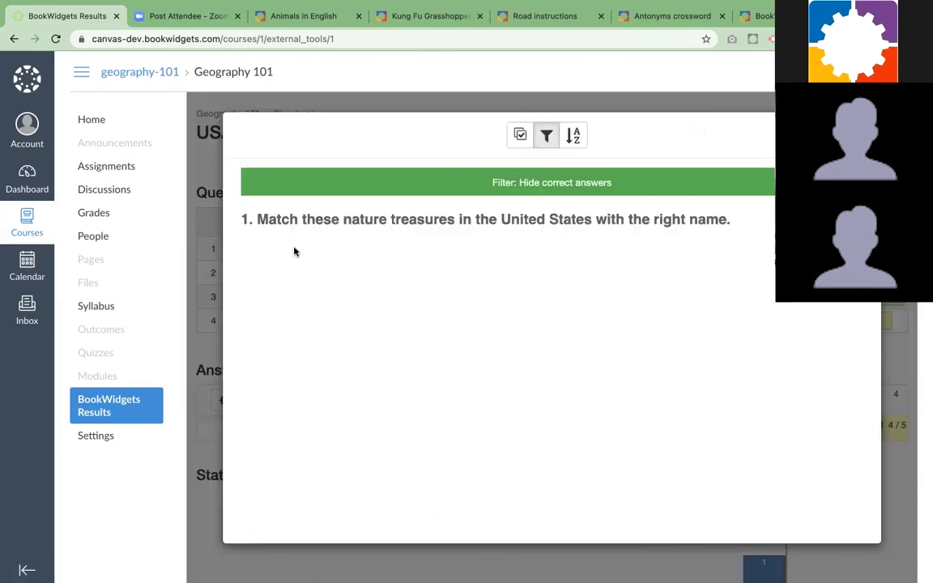
pyautogui.click(548, 139)
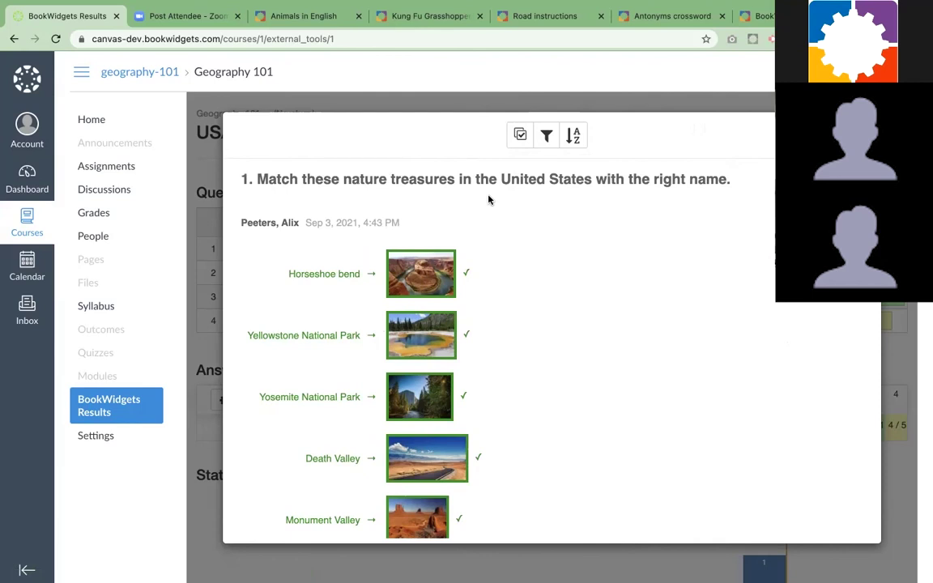
pyautogui.click(522, 137)
pyautogui.scroll(-1, 443, 226)
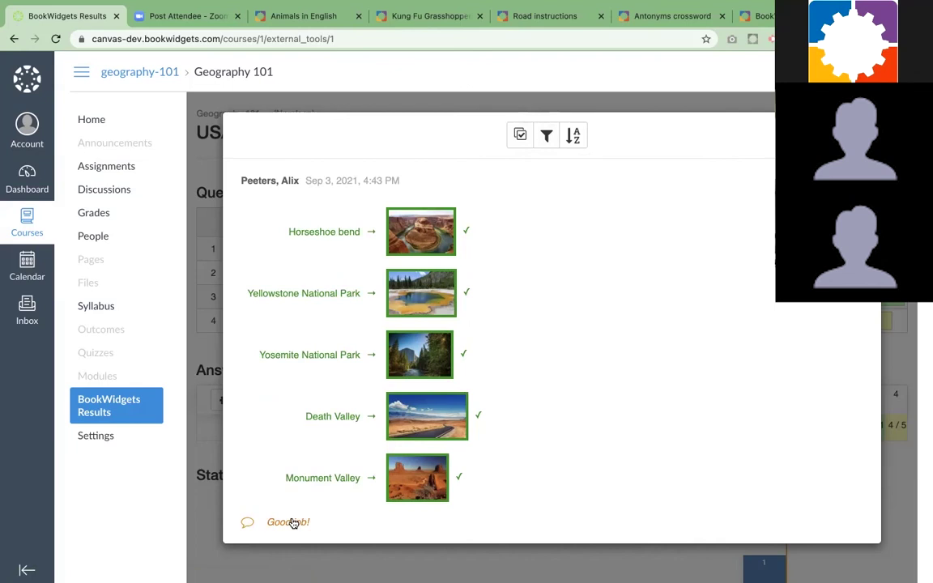
pyautogui.scroll(1, 518, 364)
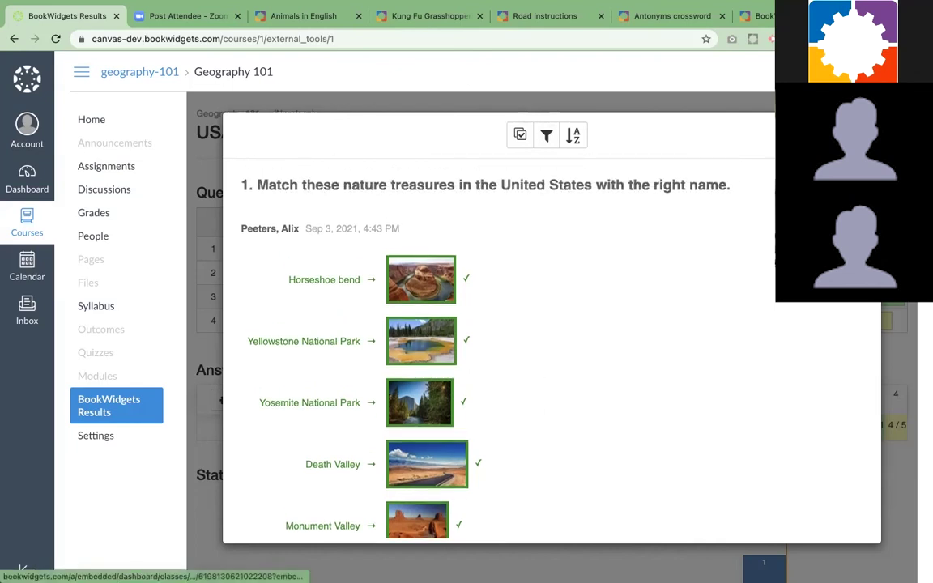
# Step through the results of questions 2, 3 and 4, then close the results view
pyautogui.press('Right')
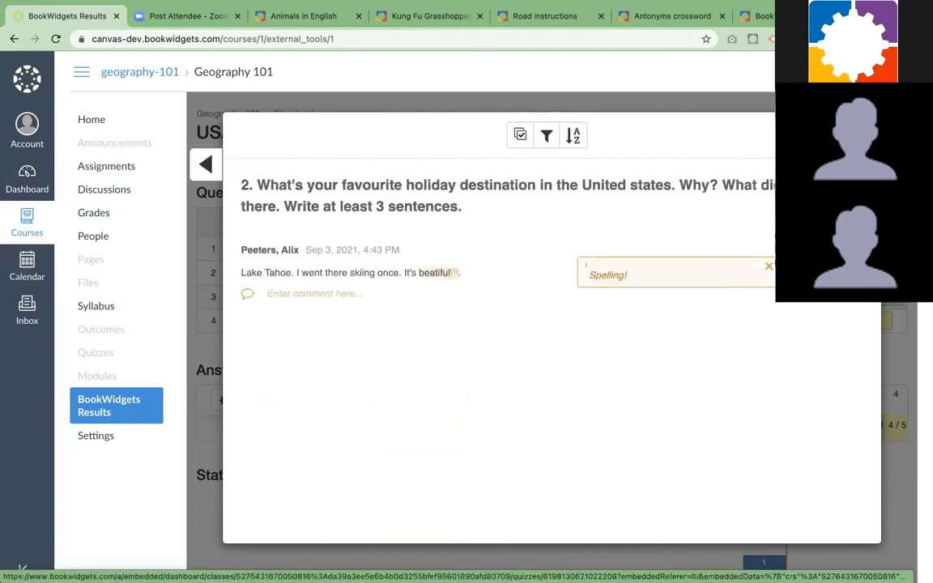
pyautogui.press('Right')
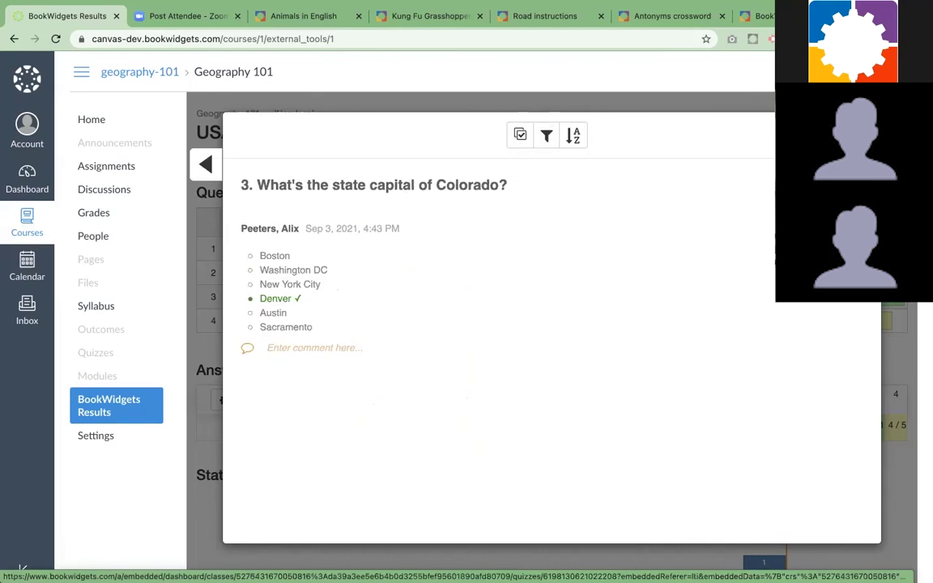
pyautogui.press('Right')
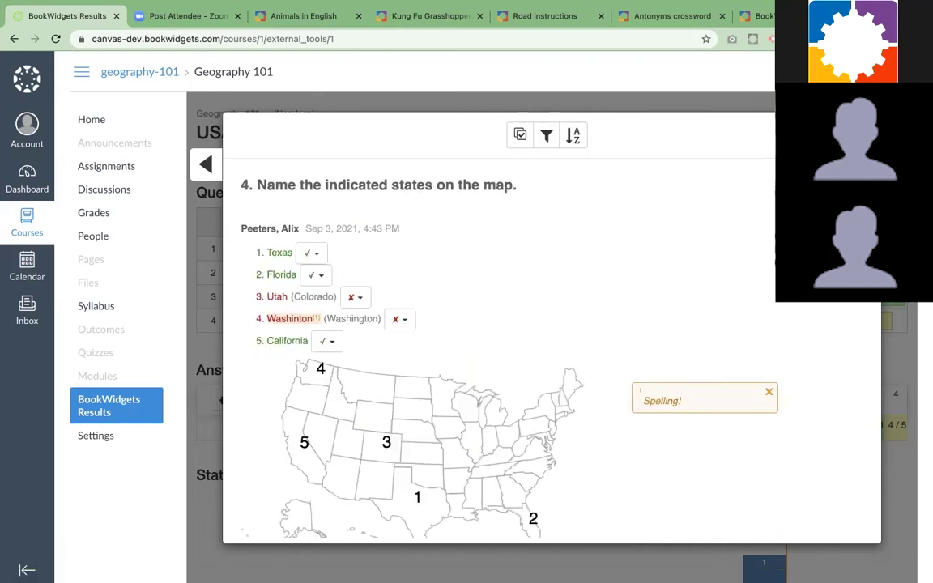
pyautogui.press('Escape')
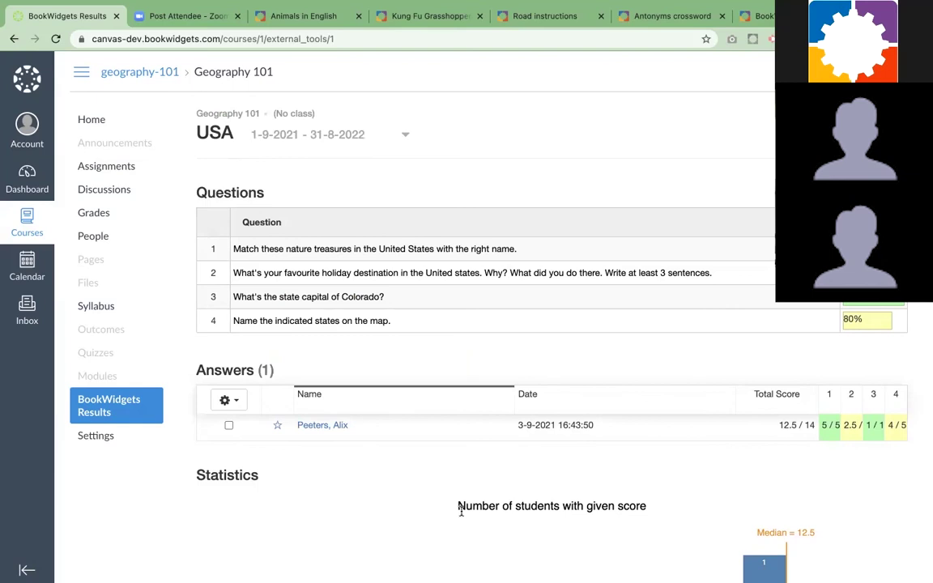
# Return the student's graded results, emailing a copy to a different e-mail address
pyautogui.click(229, 425)
pyautogui.click(226, 400)
pyautogui.click(249, 492)
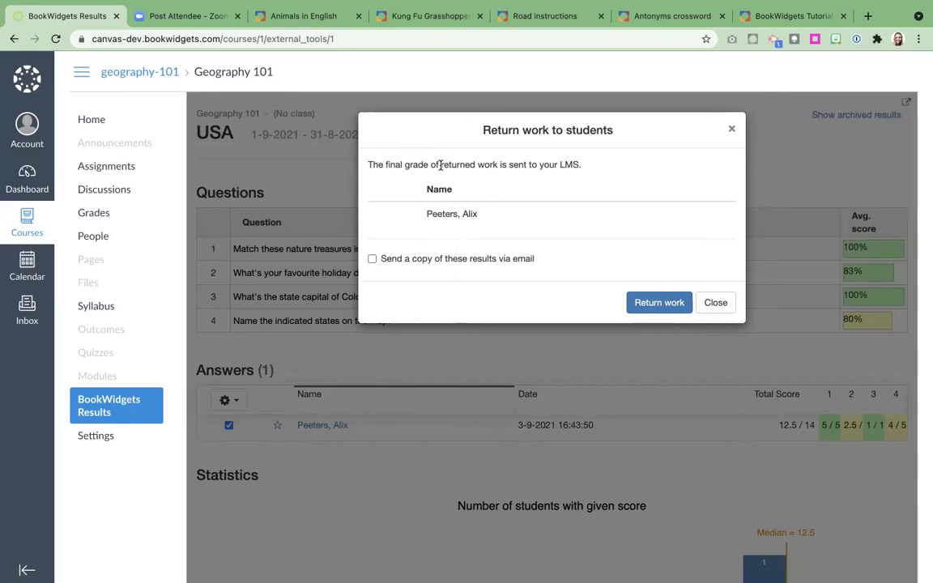
pyautogui.click(372, 258)
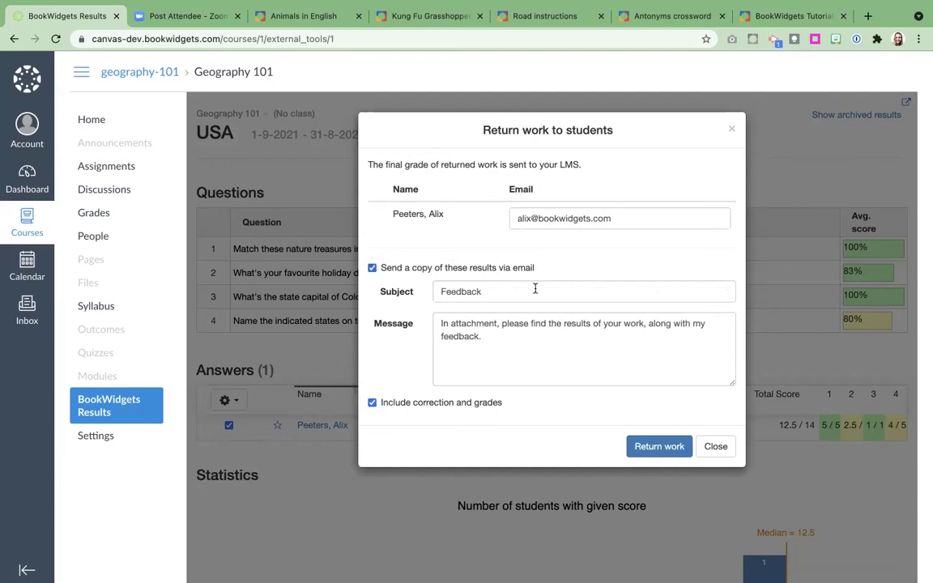
pyautogui.moveTo(614, 217); pyautogui.dragTo(508, 220)
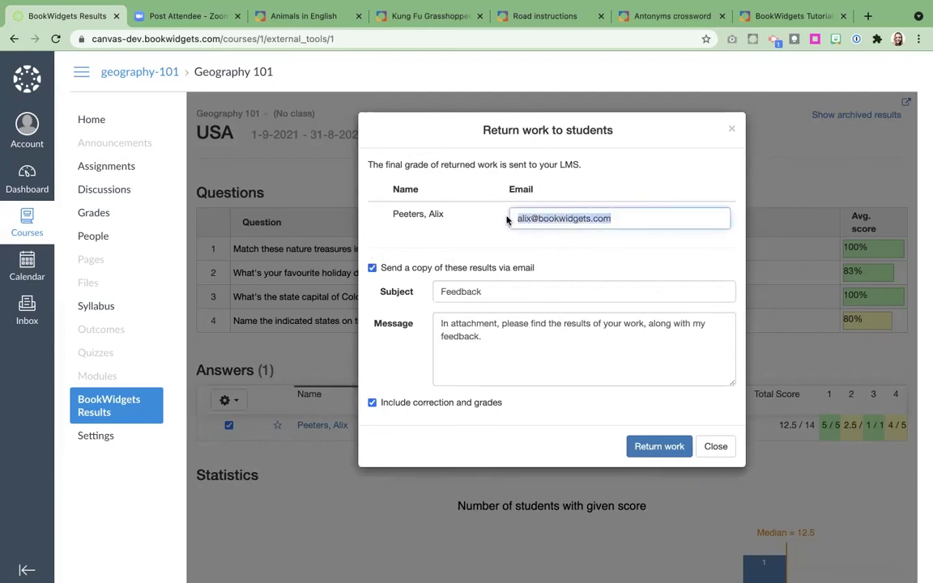
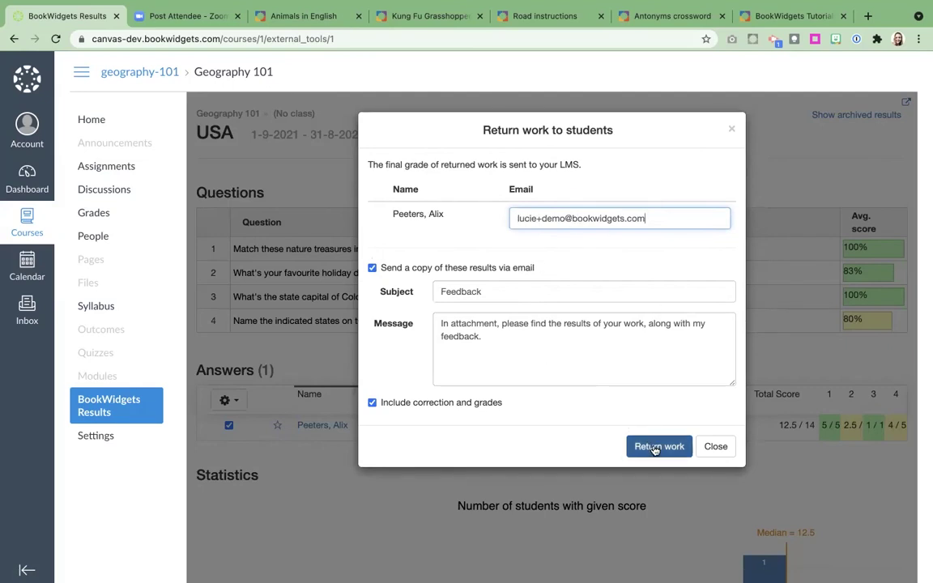
pyautogui.click(654, 448)
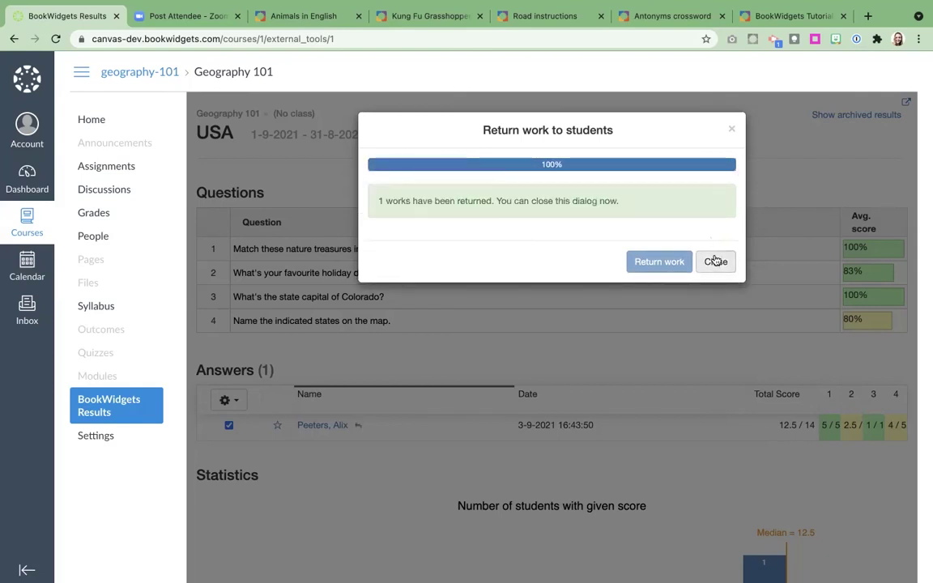
pyautogui.click(714, 259)
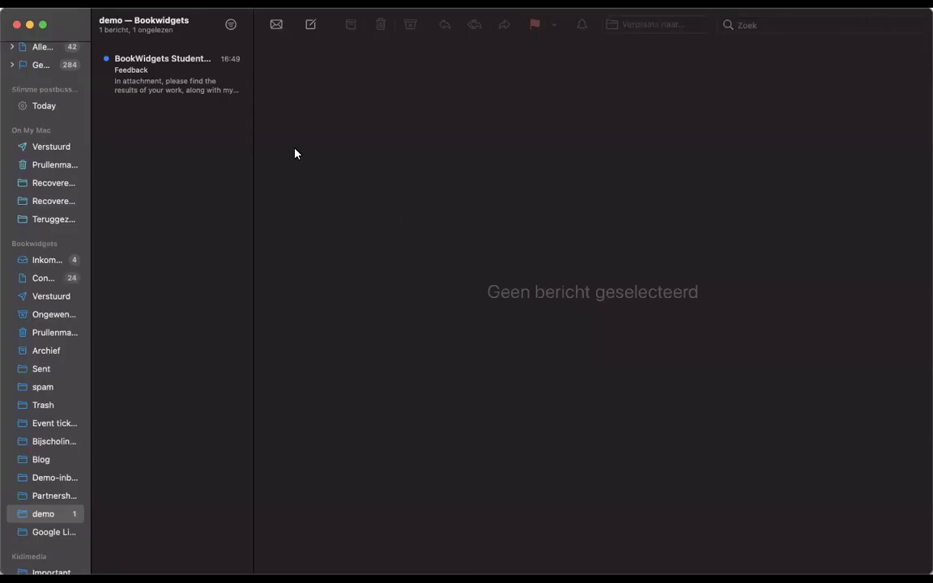
# Open the BookWidgets Feedback email and its attached USA results PDF
pyautogui.click(150, 81)
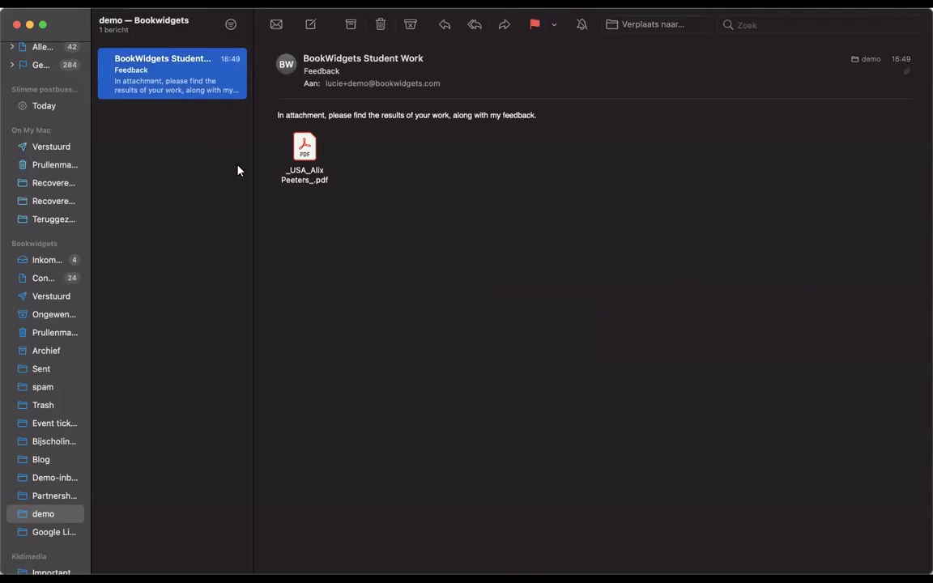
pyautogui.doubleClick(304, 149)
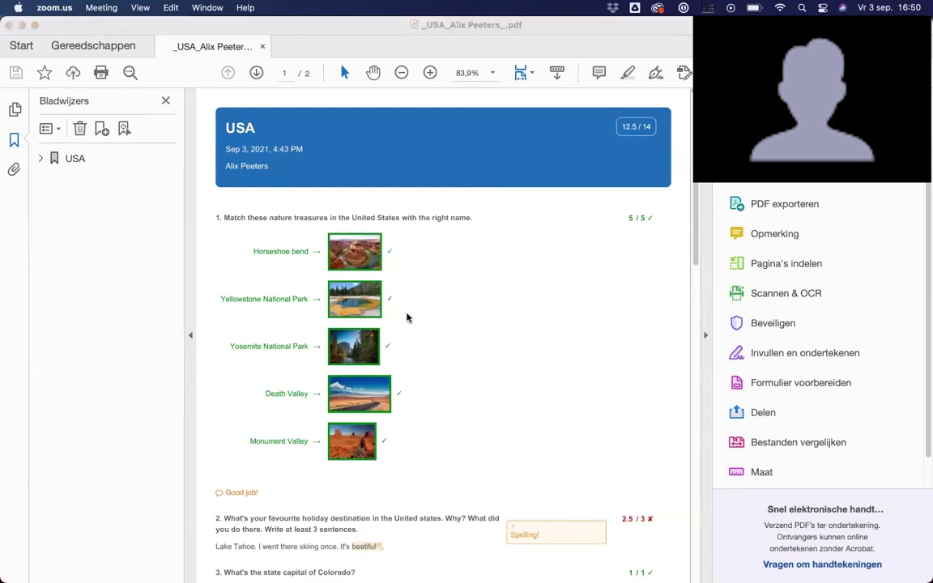
pyautogui.scroll(-1, 406, 316)
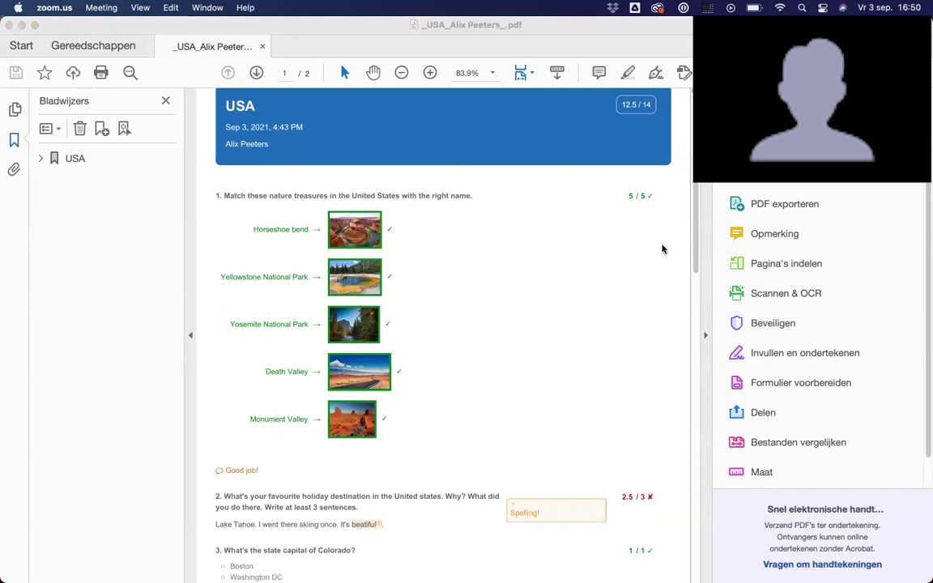
pyautogui.scroll(-5, 501, 316)
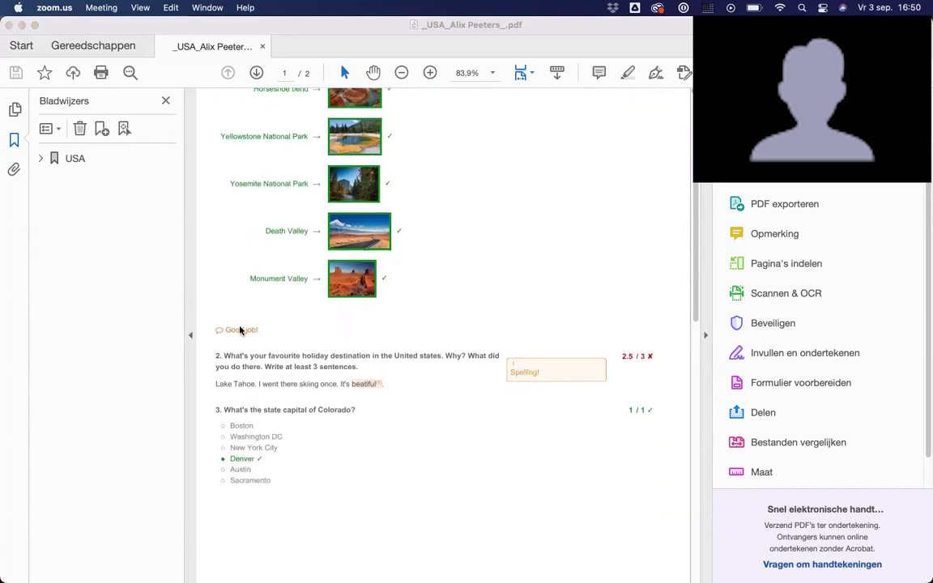
pyautogui.scroll(-7, 524, 410)
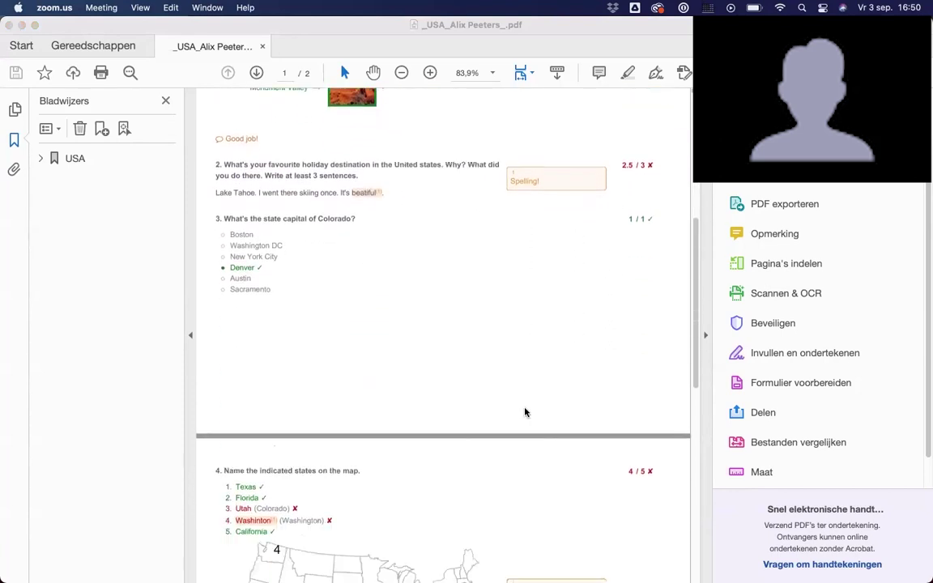
pyautogui.scroll(-2, 540, 413)
pyautogui.scroll(-5, 562, 412)
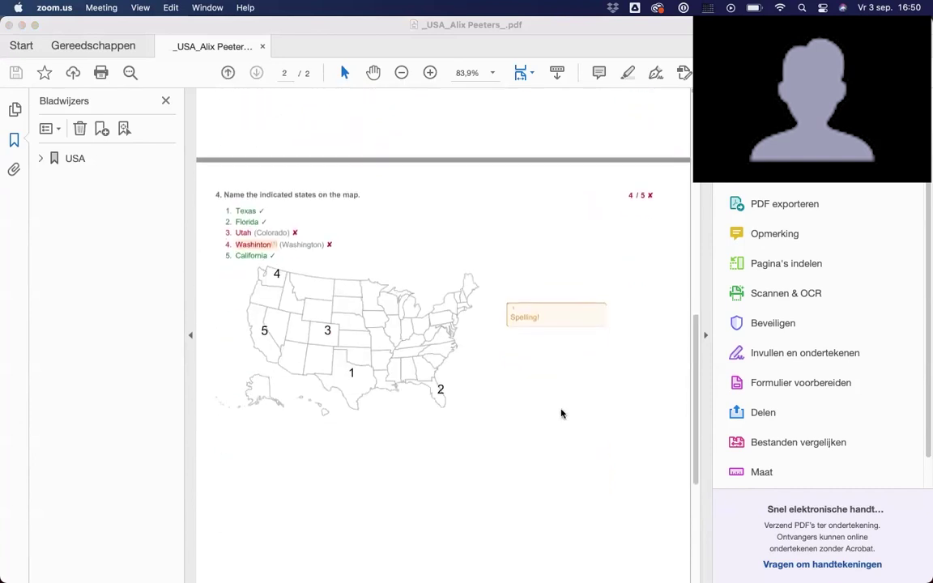
pyautogui.scroll(20, 561, 413)
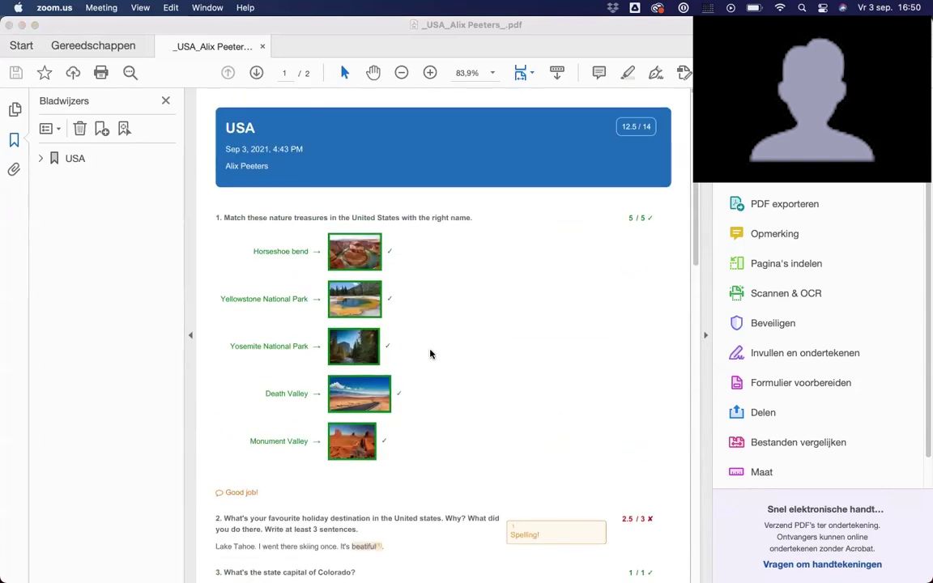